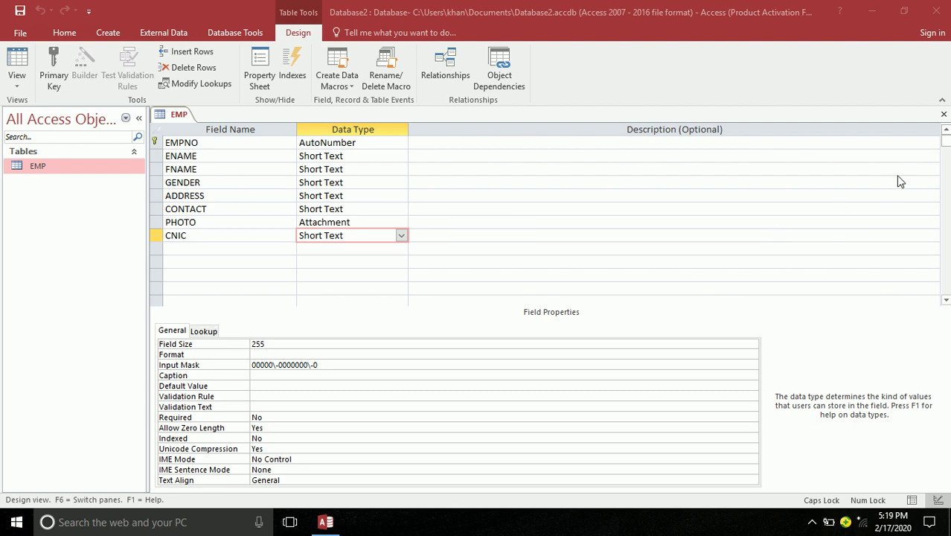
Close the EMP design and save a new blank table named 'EMPCHILD\'
{"action": "left_click", "coordinate": [944, 117]}
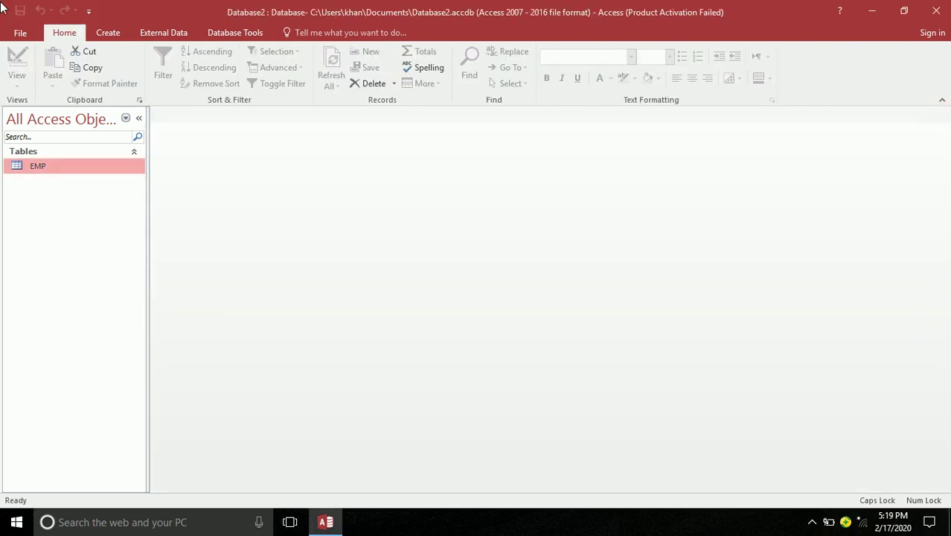
{"action": "left_click", "coordinate": [103, 31]}
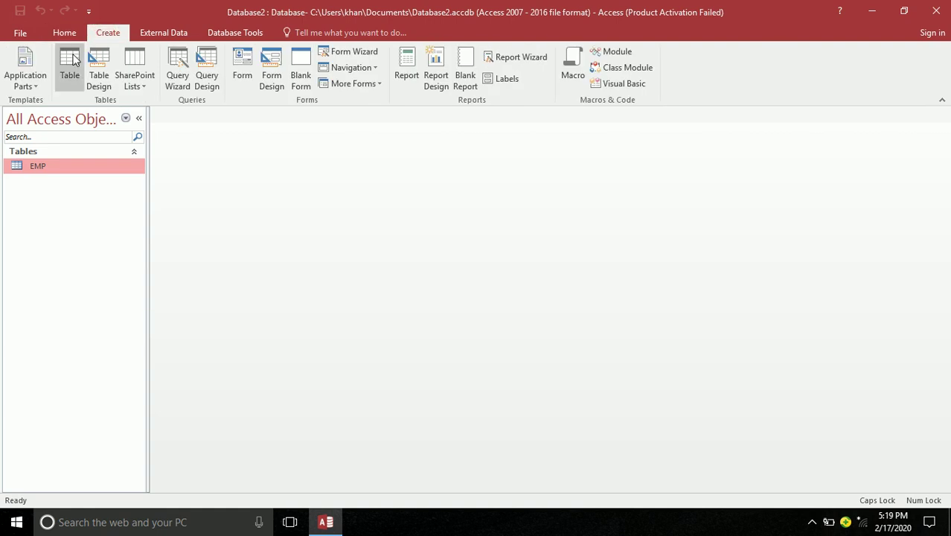
{"action": "left_click", "coordinate": [71, 66]}
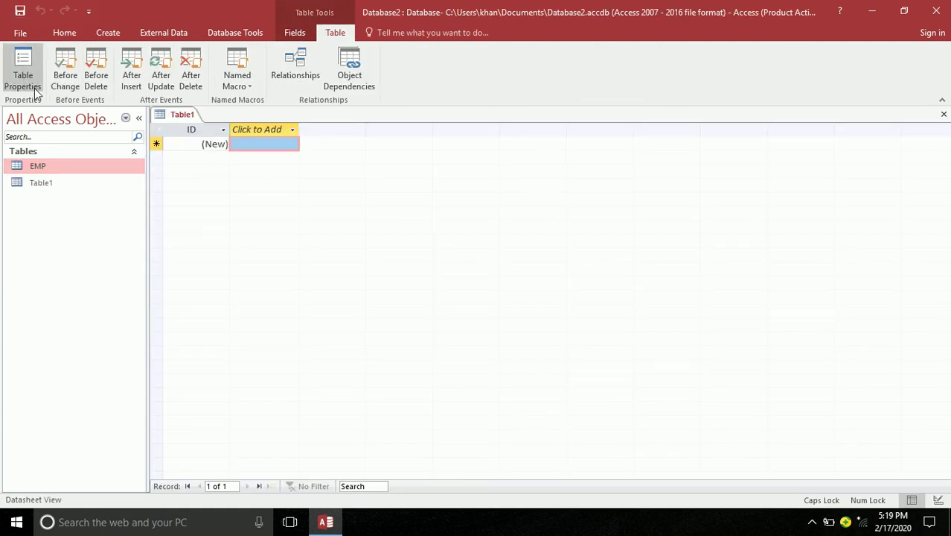
{"action": "left_click", "coordinate": [21, 11]}
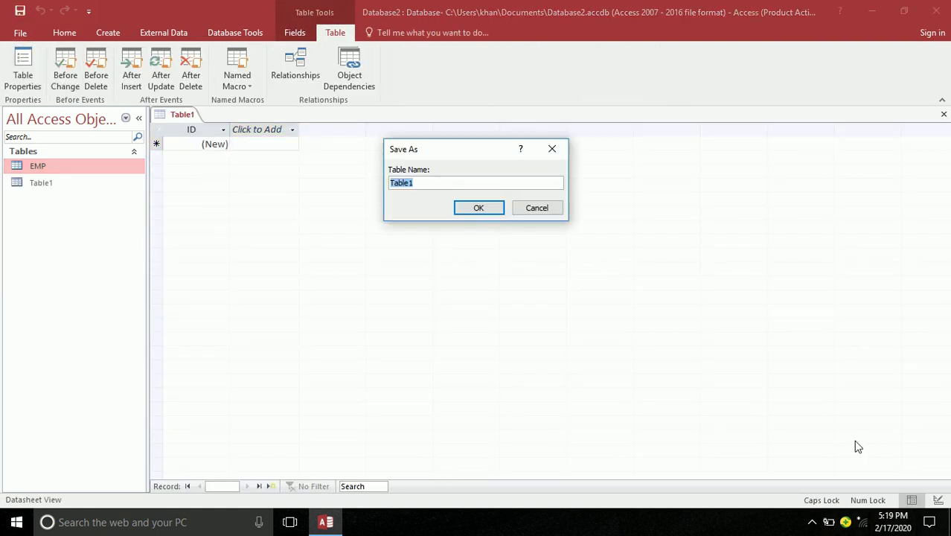
{"action": "type", "text": "EMPCHILD\\"}
{"action": "key", "text": "Return"}
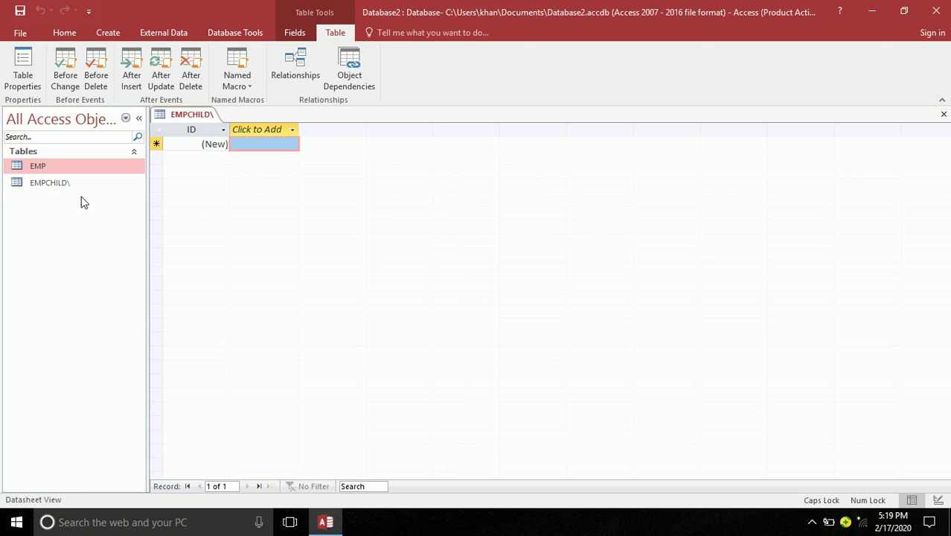
Close the open EMPCHILD\ table after Access blocks renaming it while open
{"action": "left_click", "coordinate": [66, 186]}
{"action": "right_click", "coordinate": [66, 187]}
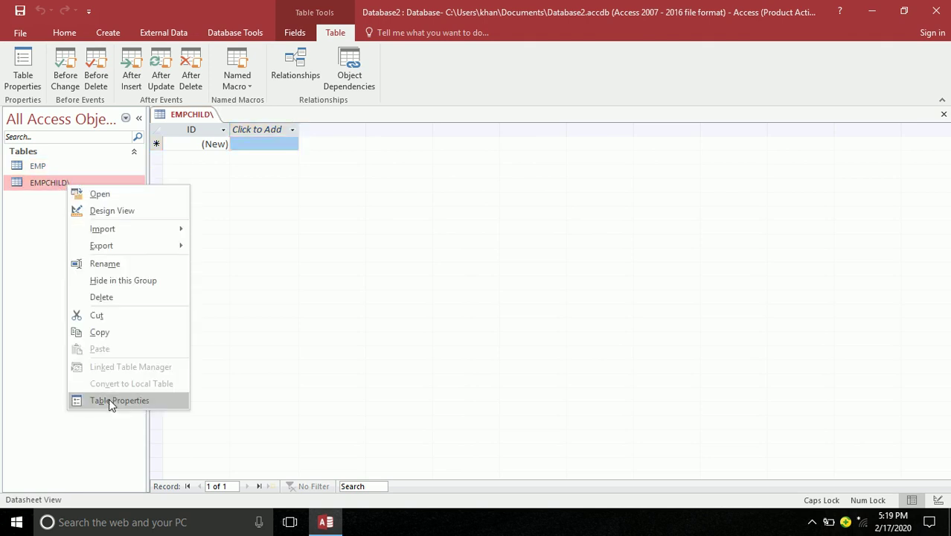
{"action": "left_click", "coordinate": [105, 265]}
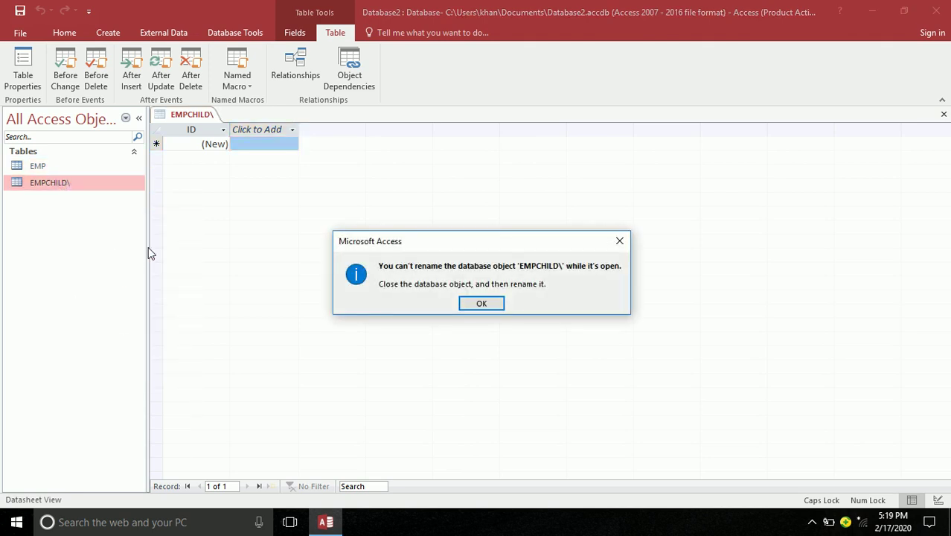
{"action": "key", "text": "Return"}
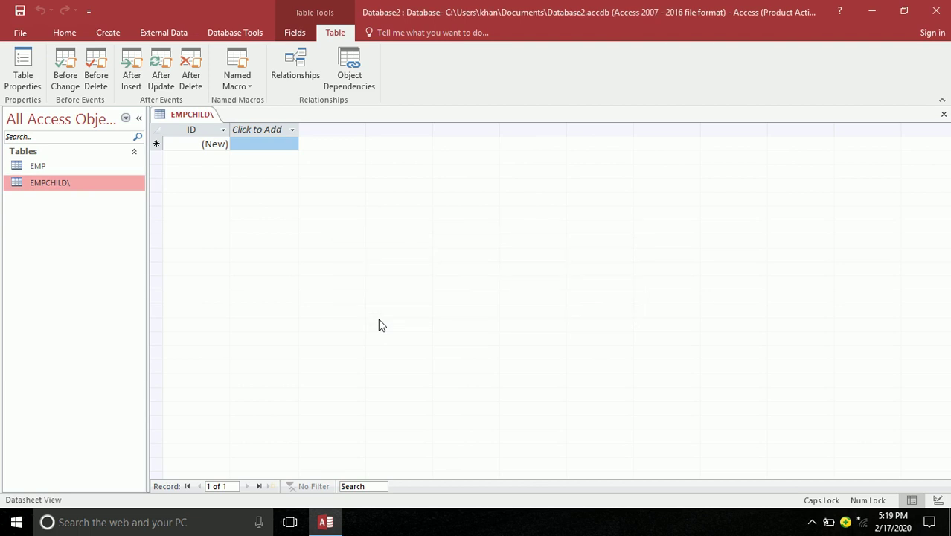
{"action": "left_click", "coordinate": [944, 114]}
Rename the table to EMPCHILD by deleting the trailing backslash, then select it
{"action": "right_click", "coordinate": [36, 181]}
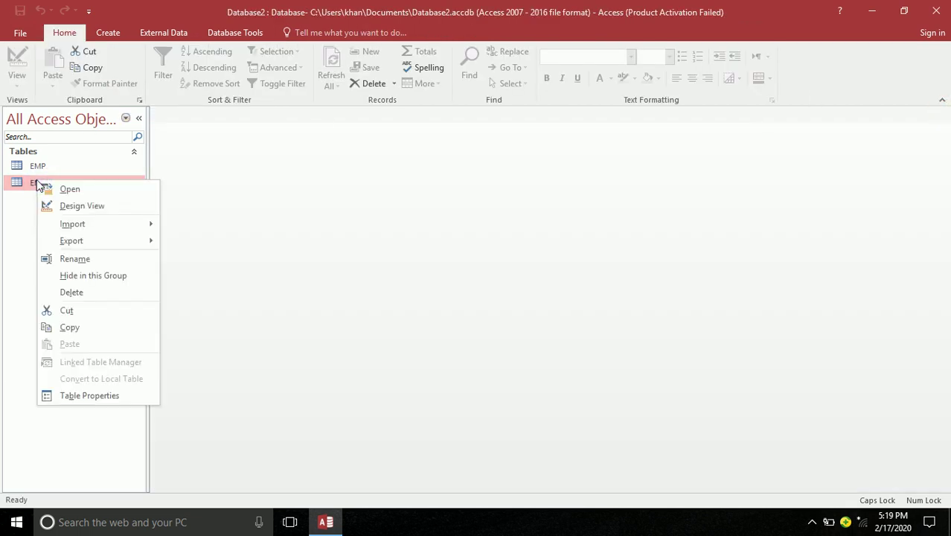
{"action": "left_click", "coordinate": [74, 259]}
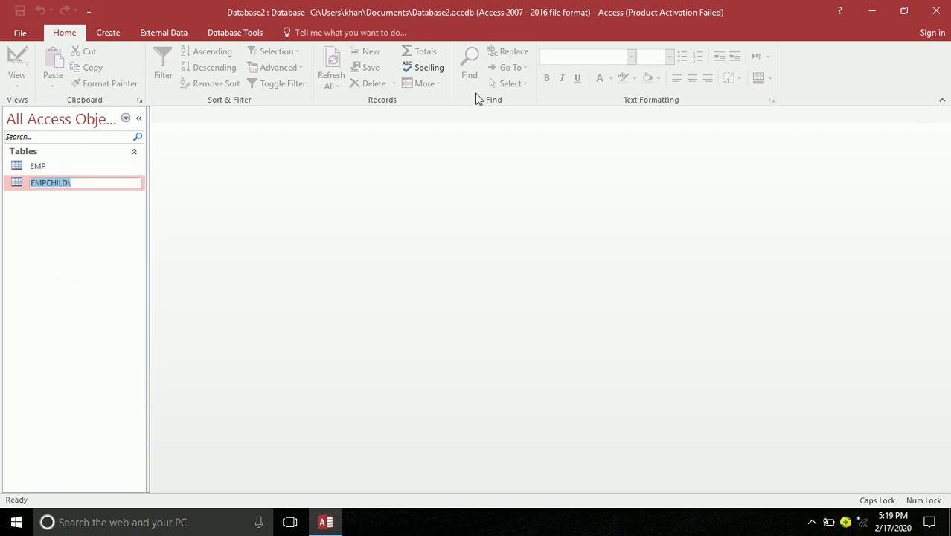
{"action": "key", "text": "End"}
{"action": "key", "text": "BackSpace"}
{"action": "key", "text": "Return"}
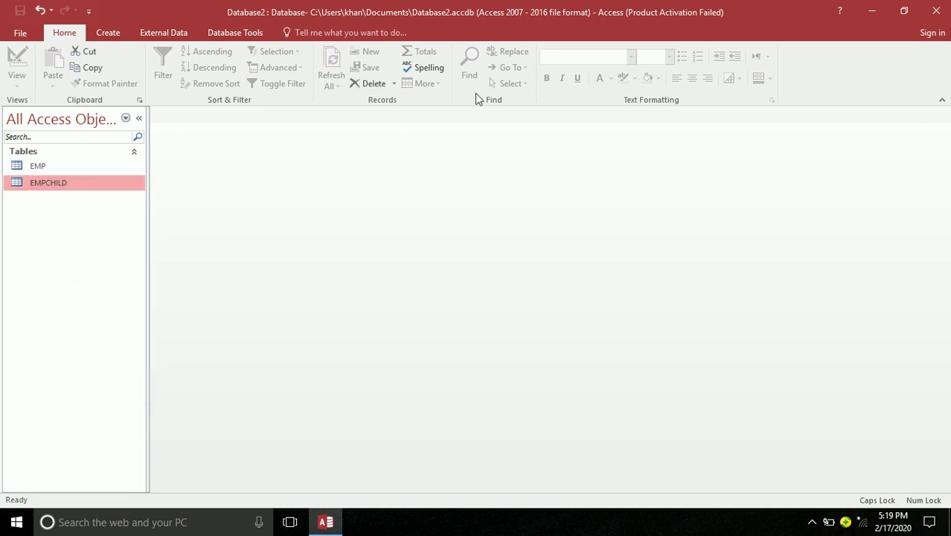
{"action": "left_click", "coordinate": [47, 157]}
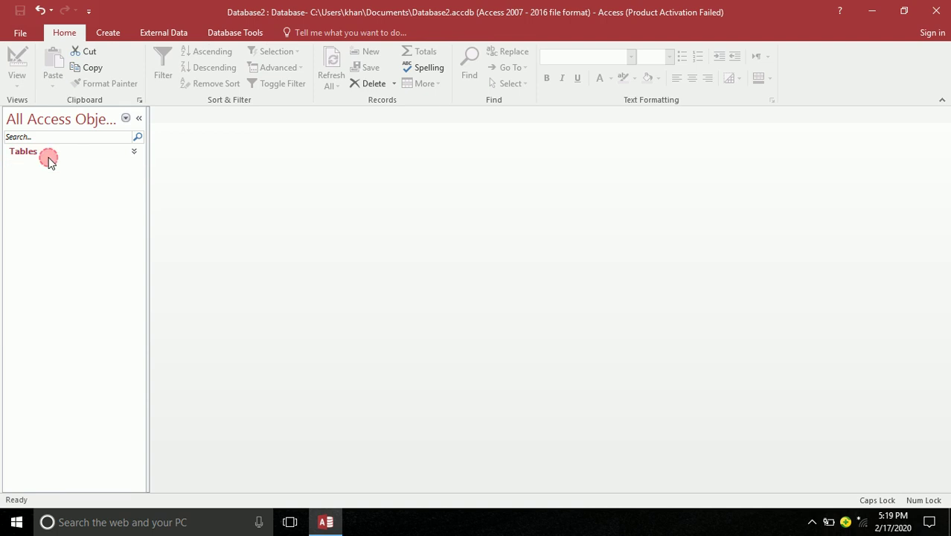
{"action": "left_click", "coordinate": [45, 153]}
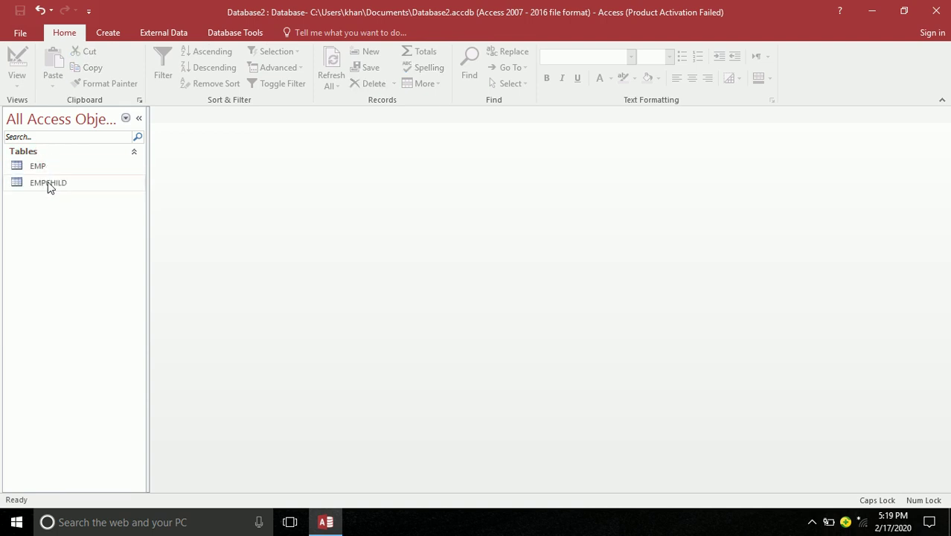
{"action": "left_click", "coordinate": [46, 179]}
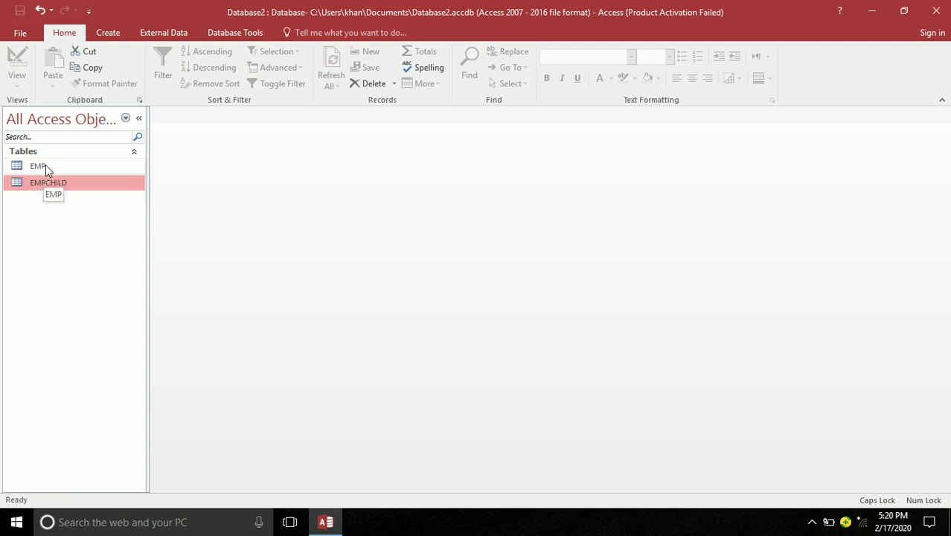
Open EMPCHILD in Design View, then open the EMP table's datasheet
{"action": "left_click", "coordinate": [45, 165]}
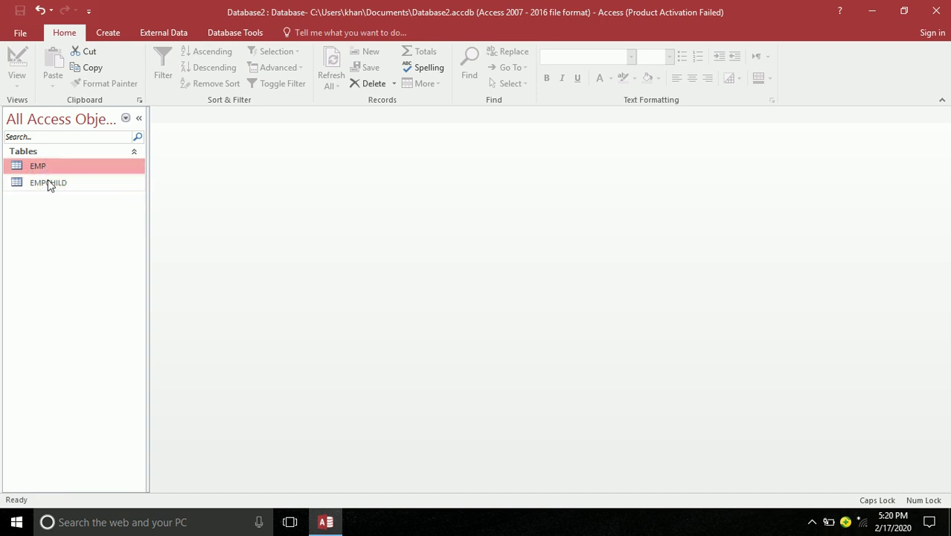
{"action": "left_click", "coordinate": [48, 184]}
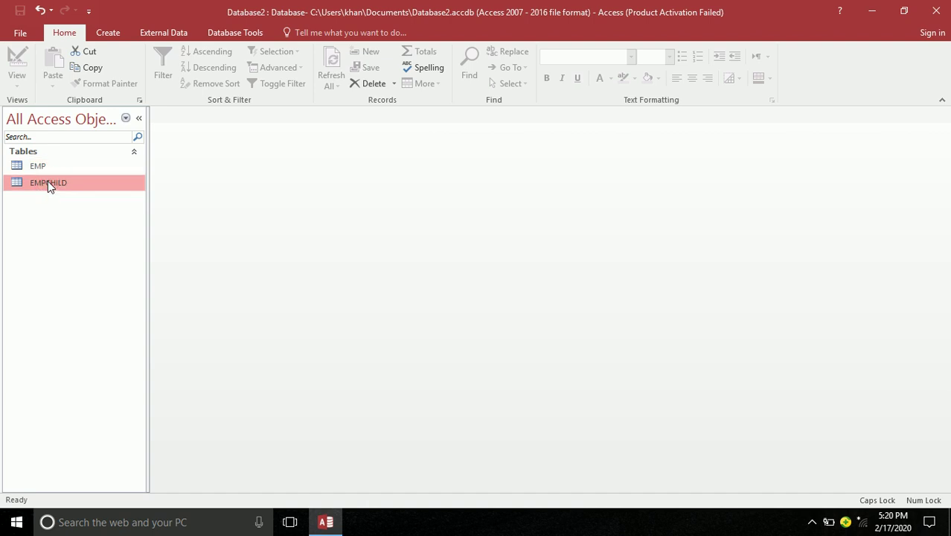
{"action": "left_click", "coordinate": [43, 168]}
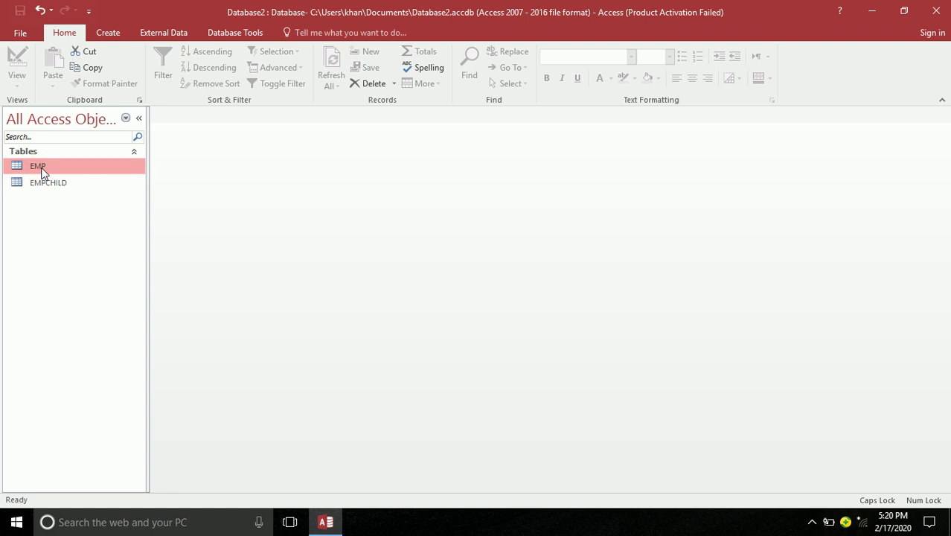
{"action": "double_click", "coordinate": [43, 182]}
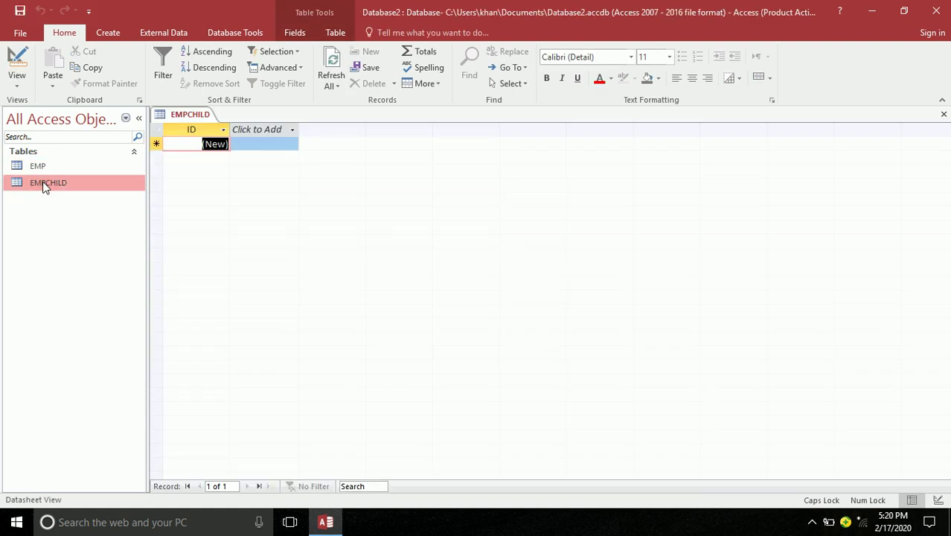
{"action": "left_click", "coordinate": [17, 61]}
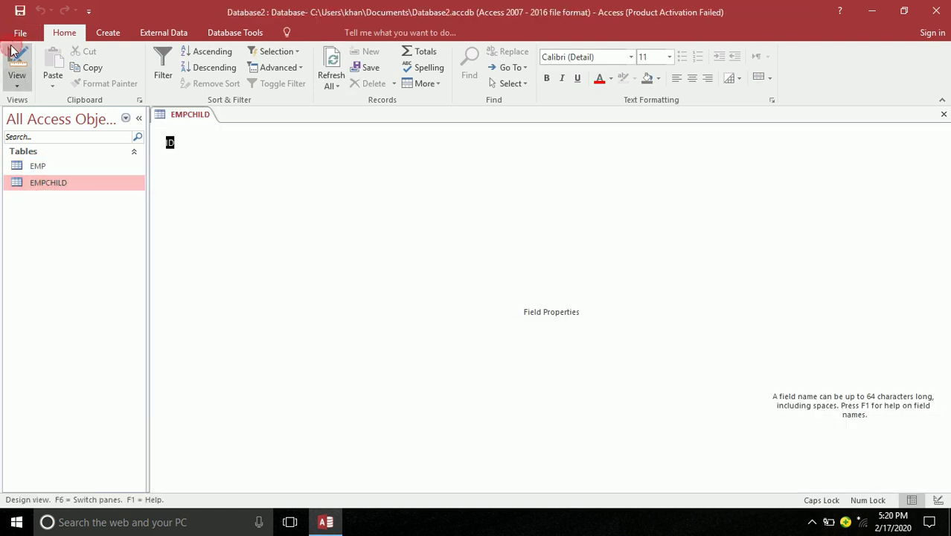
{"action": "double_click", "coordinate": [45, 166]}
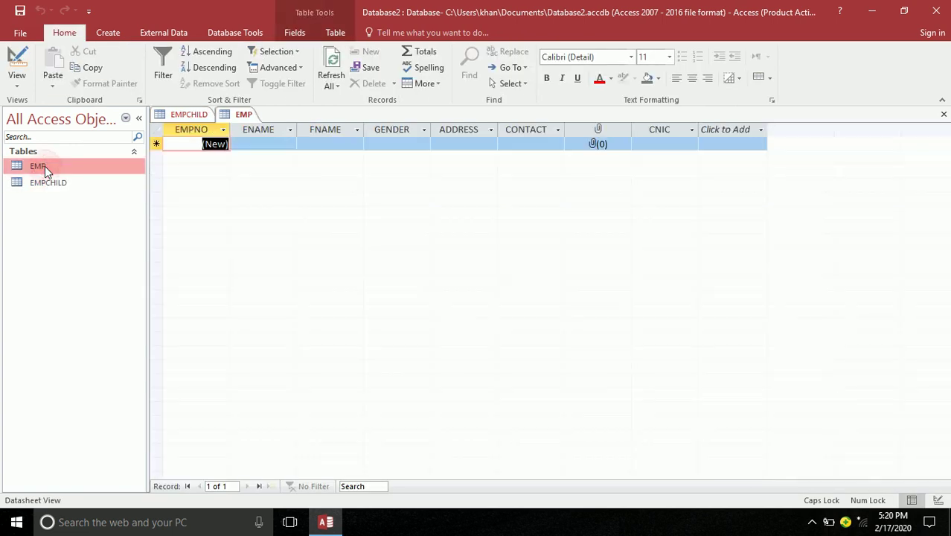
Switch the EMP table to Design View to see its AutoNumber EMPNO key
{"action": "left_click", "coordinate": [16, 60]}
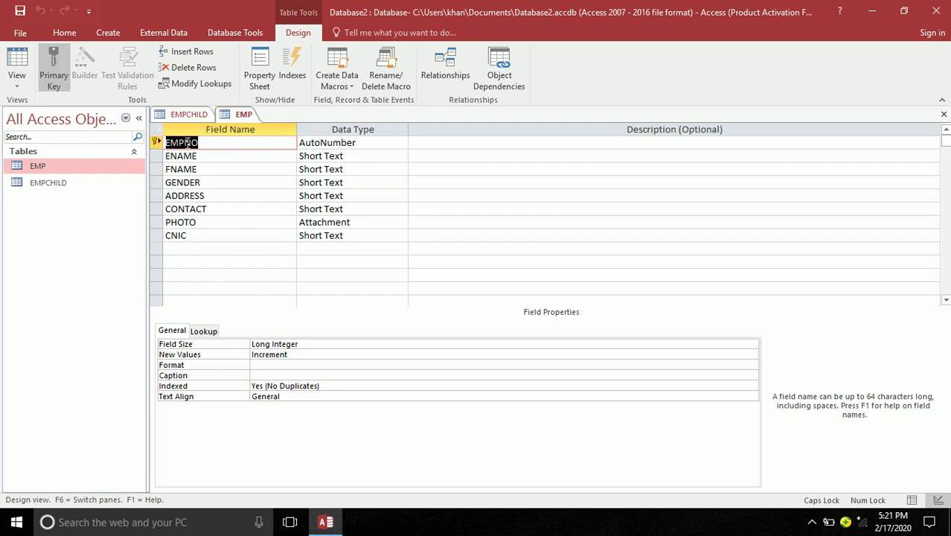
{"action": "left_click", "coordinate": [190, 117]}
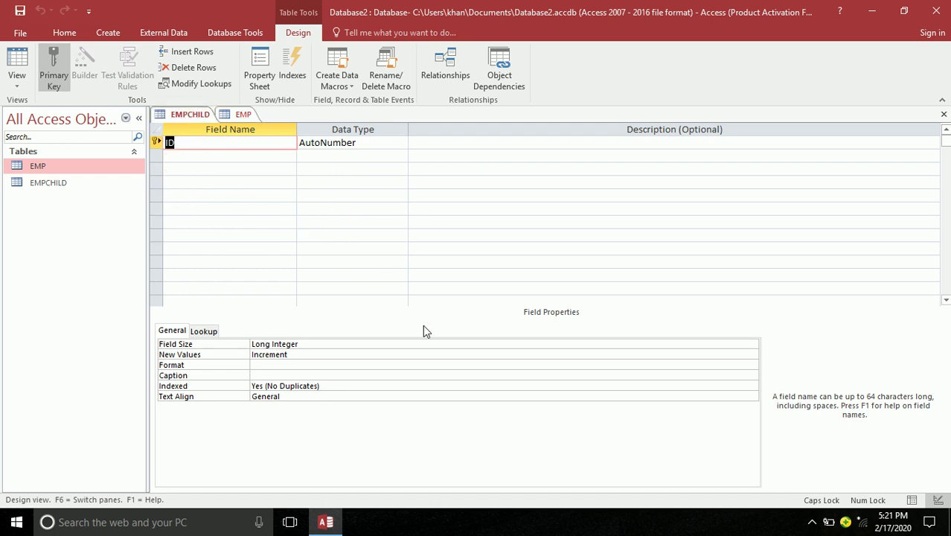
{"action": "type", "text": "EMPNO"}
{"action": "key", "text": "Tab"}
{"action": "type", "text": "n"}
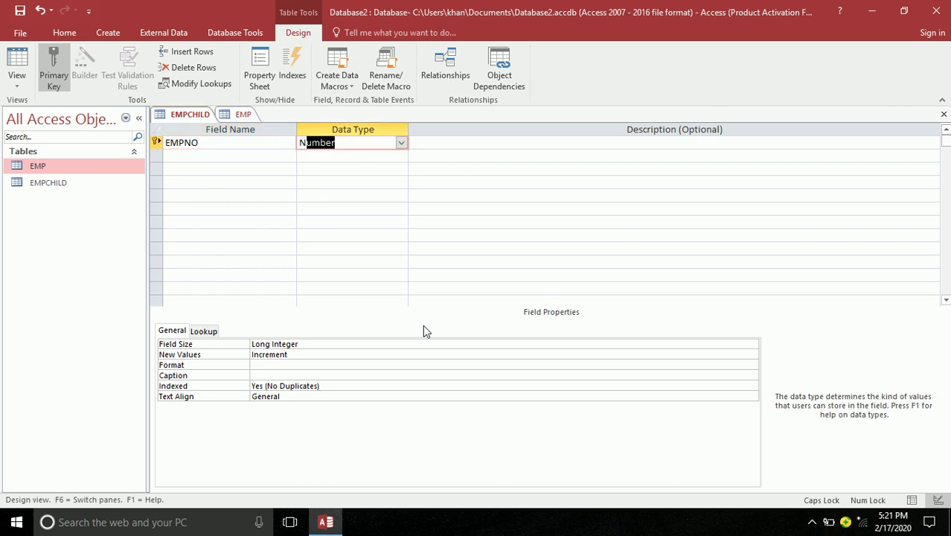
{"action": "key", "text": "Tab"}
{"action": "key", "text": "Tab"}
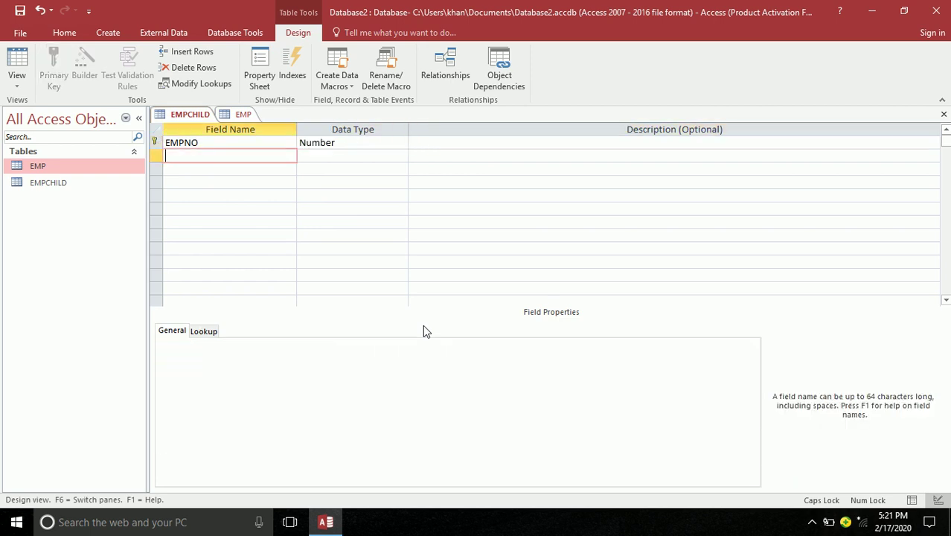
{"action": "left_click", "coordinate": [218, 141]}
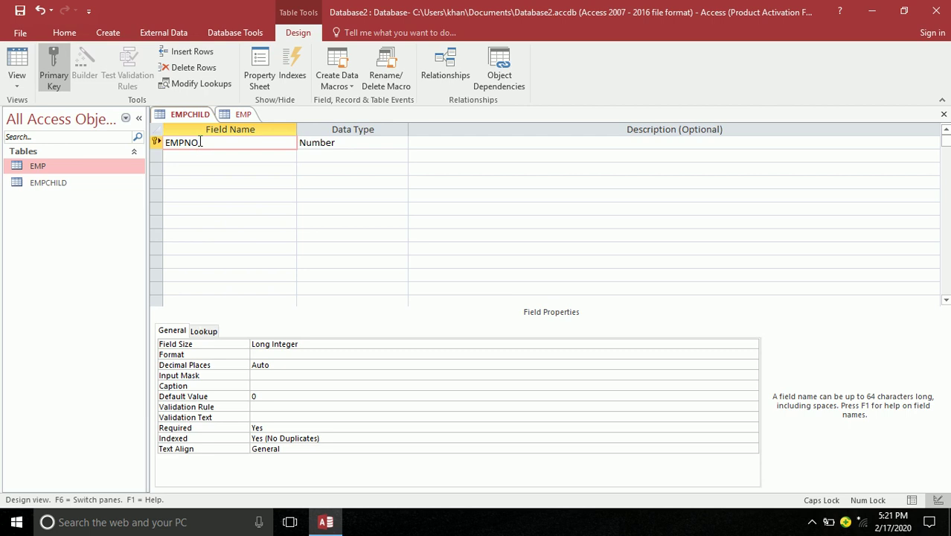
{"action": "left_click", "coordinate": [53, 60]}
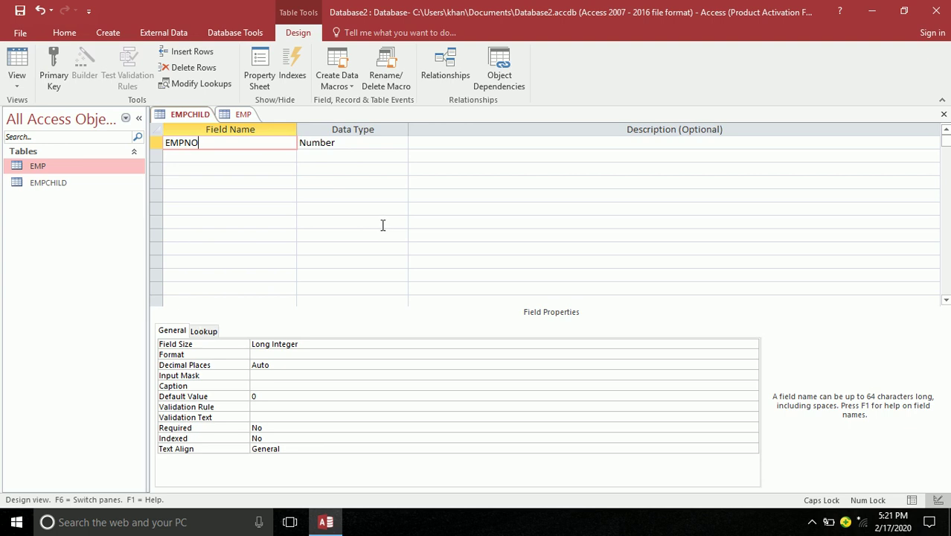
{"action": "left_click", "coordinate": [265, 158]}
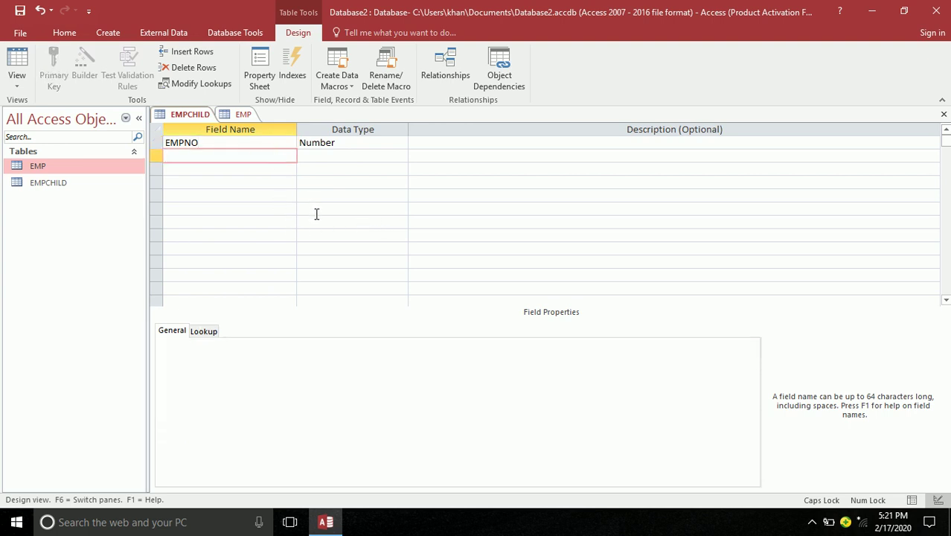
{"action": "double_click", "coordinate": [211, 142]}
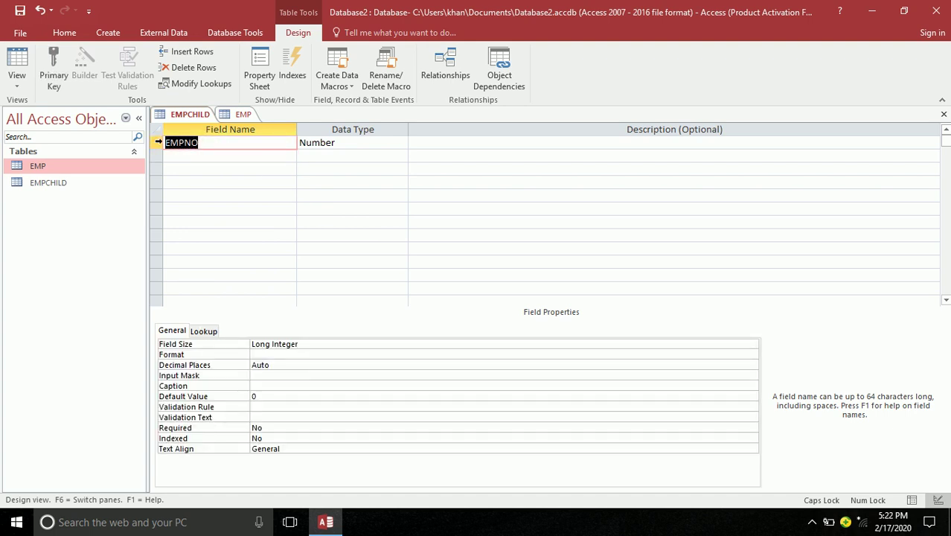
{"action": "left_click", "coordinate": [357, 143]}
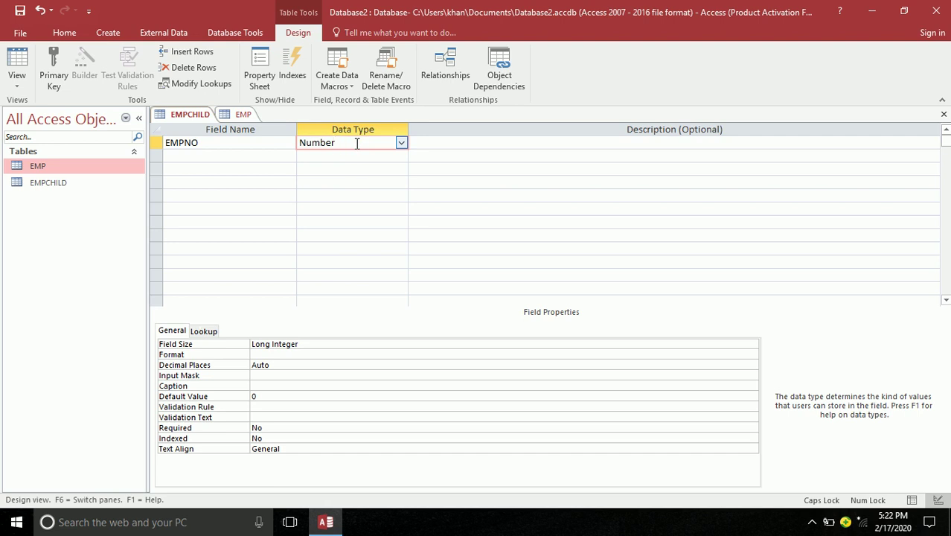
{"action": "left_click", "coordinate": [252, 139]}
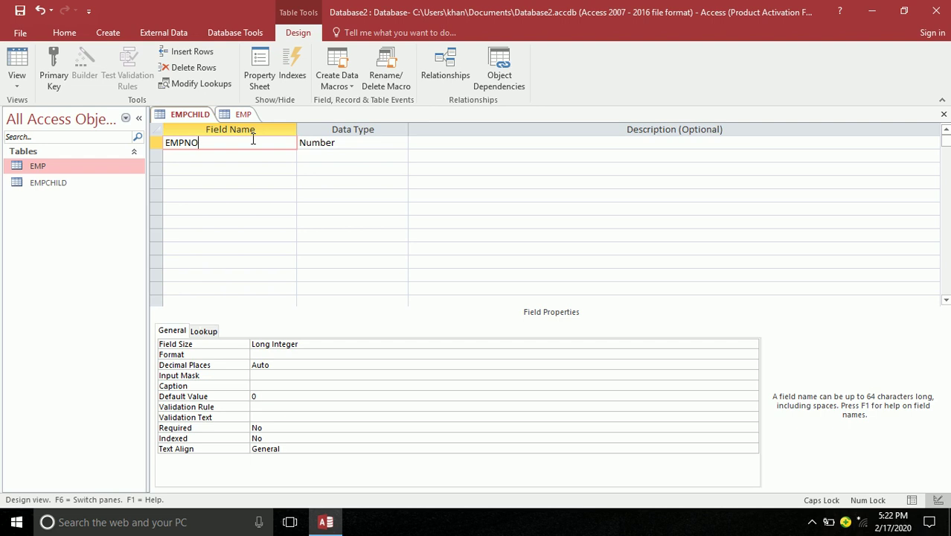
Open the Data Type dropdown for EMPCHILD's EMPNO field
{"action": "left_click", "coordinate": [398, 140]}
{"action": "left_click", "coordinate": [402, 143]}
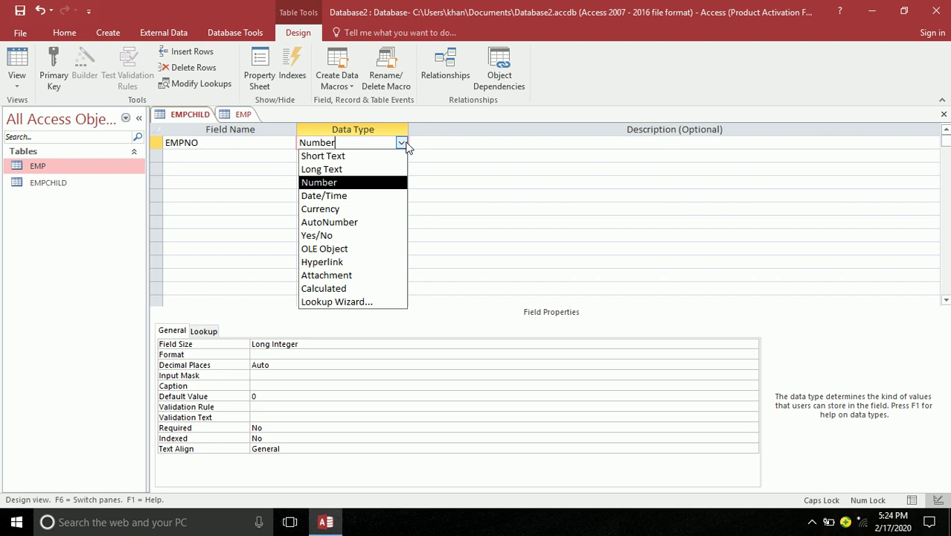
Keep Number as EMPNO's data type and move to the row 2 field name
{"action": "left_click", "coordinate": [351, 183]}
{"action": "left_click", "coordinate": [220, 155]}
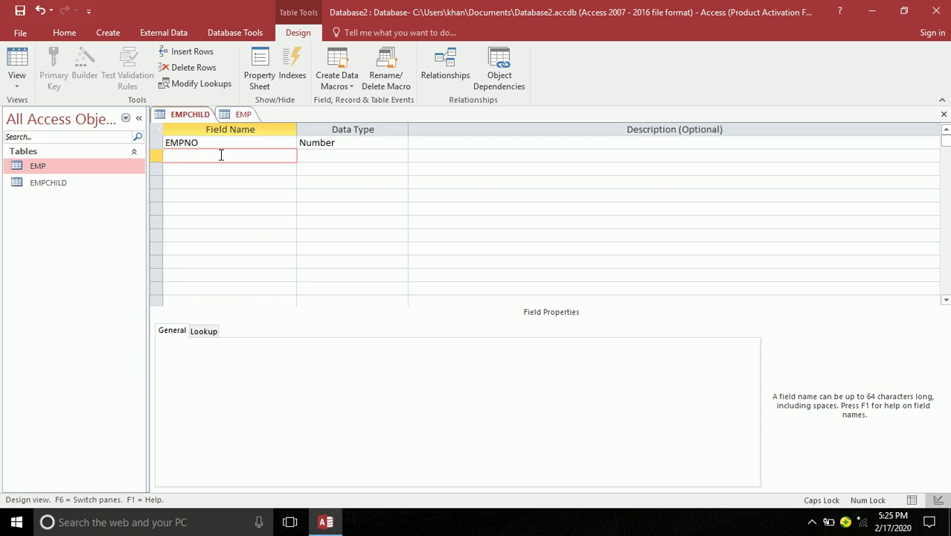
Add SDATE as Date/Time, plus SALLLARY and COMM as Number fields
{"action": "type", "text": "SDATE"}
{"action": "key", "text": "Tab"}
{"action": "type", "text": "d"}
{"action": "key", "text": "Tab"}
{"action": "key", "text": "Tab"}
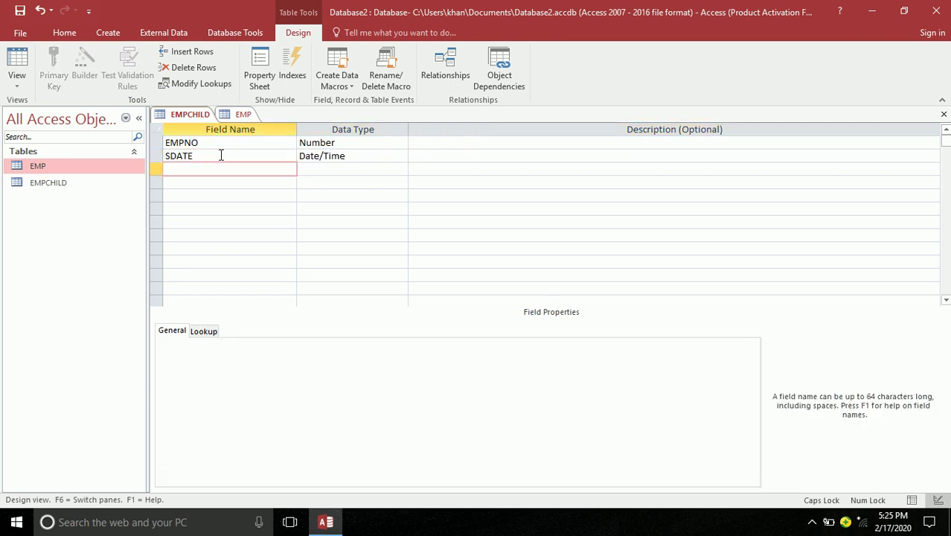
{"action": "type", "text": "SALLLARY"}
{"action": "key", "text": "Tab"}
{"action": "type", "text": "n"}
{"action": "key", "text": "Tab"}
{"action": "key", "text": "Tab"}
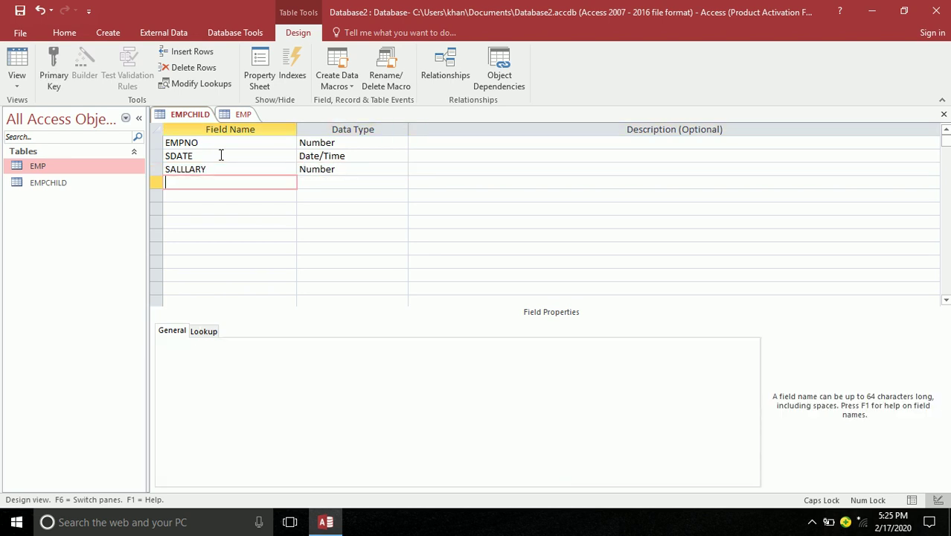
{"action": "type", "text": "COMM"}
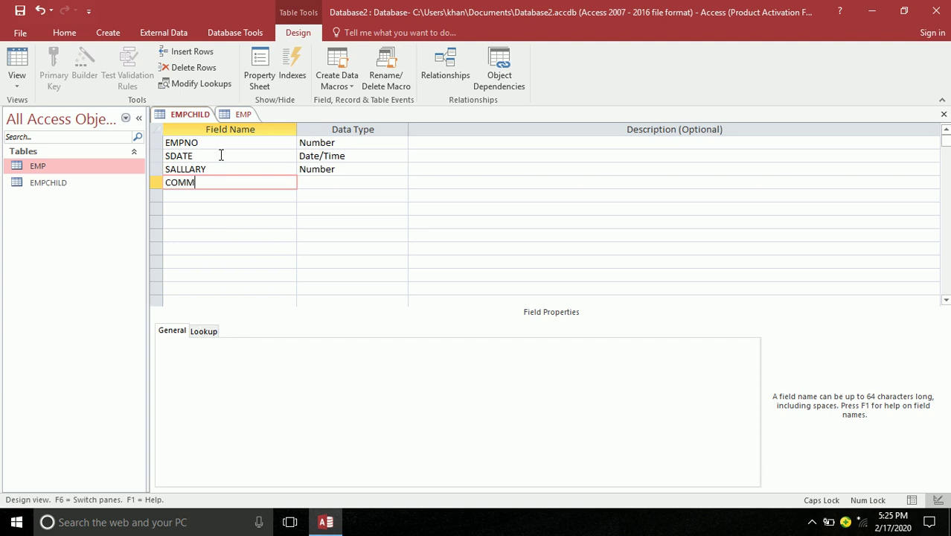
{"action": "key", "text": "Tab"}
{"action": "type", "text": "N"}
{"action": "key", "text": "Tab"}
{"action": "key", "text": "Tab"}
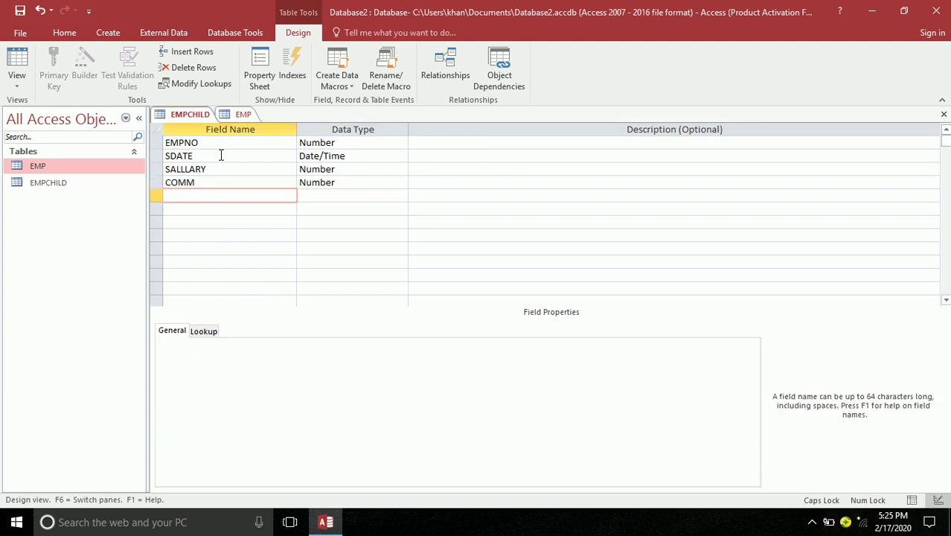
Add TOTAL, PAID and BALANCE as Number fields and save the EMPCHILD design
{"action": "type", "text": "TOTAL"}
{"action": "key", "text": "Tab"}
{"action": "type", "text": "N"}
{"action": "key", "text": "Tab"}
{"action": "key", "text": "Tab"}
{"action": "type", "text": "PAID"}
{"action": "key", "text": "Tab"}
{"action": "type", "text": "N"}
{"action": "key", "text": "Tab"}
{"action": "key", "text": "Tab"}
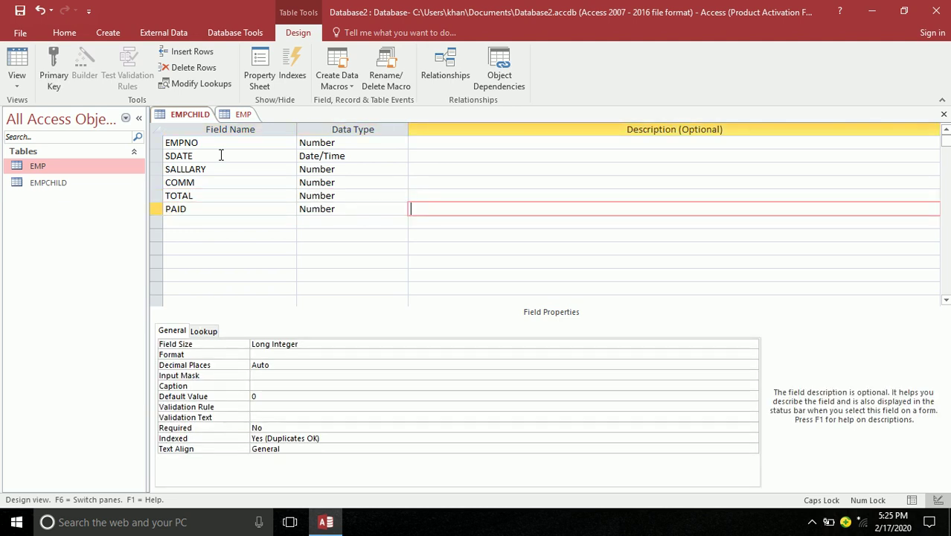
{"action": "type", "text": "BALACE"}
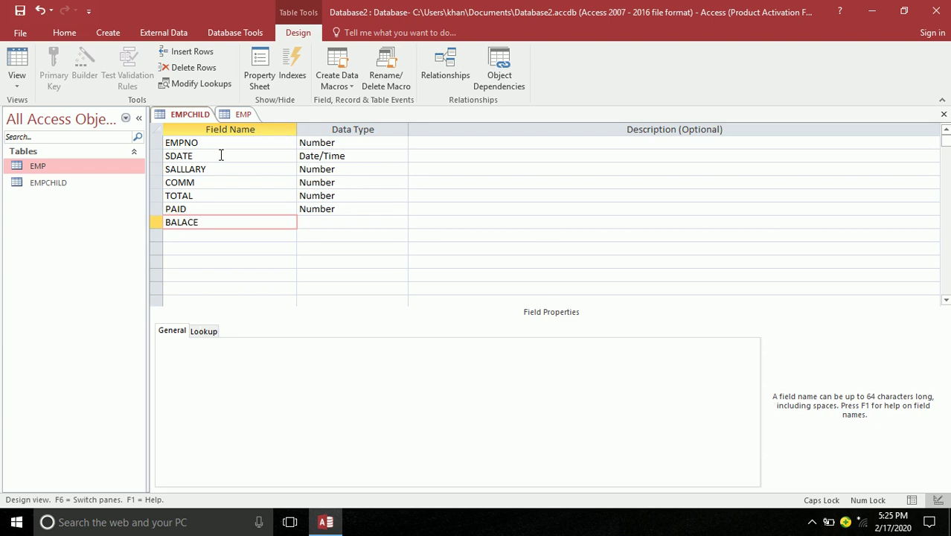
{"action": "key", "text": "BackSpace"}
{"action": "key", "text": "BackSpace"}
{"action": "type", "text": "NCE"}
{"action": "key", "text": "Tab"}
{"action": "type", "text": "N"}
{"action": "key", "text": "Tab"}
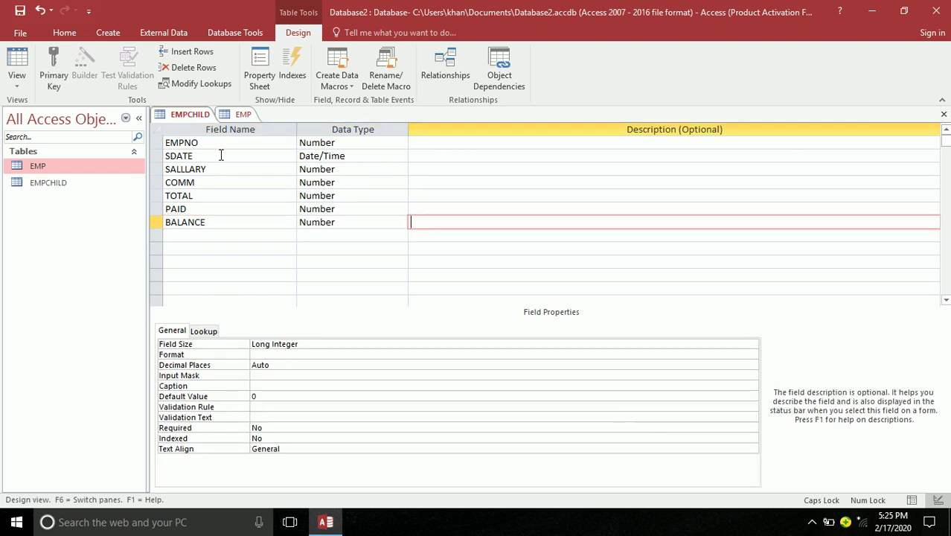
{"action": "key", "text": "ctrl+s"}
Close the EMPCHILD design tab and then the EMP design tab
{"action": "left_click", "coordinate": [944, 116]}
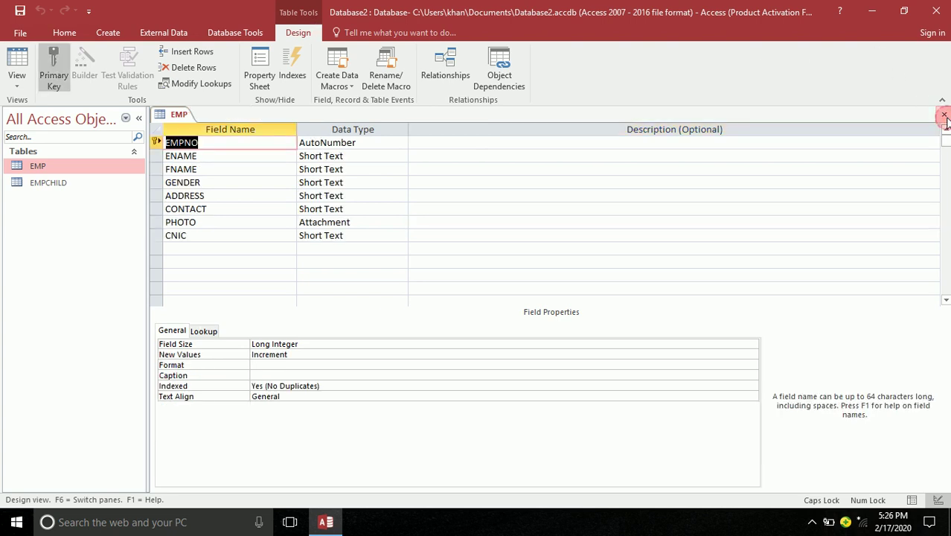
{"action": "left_click", "coordinate": [944, 117]}
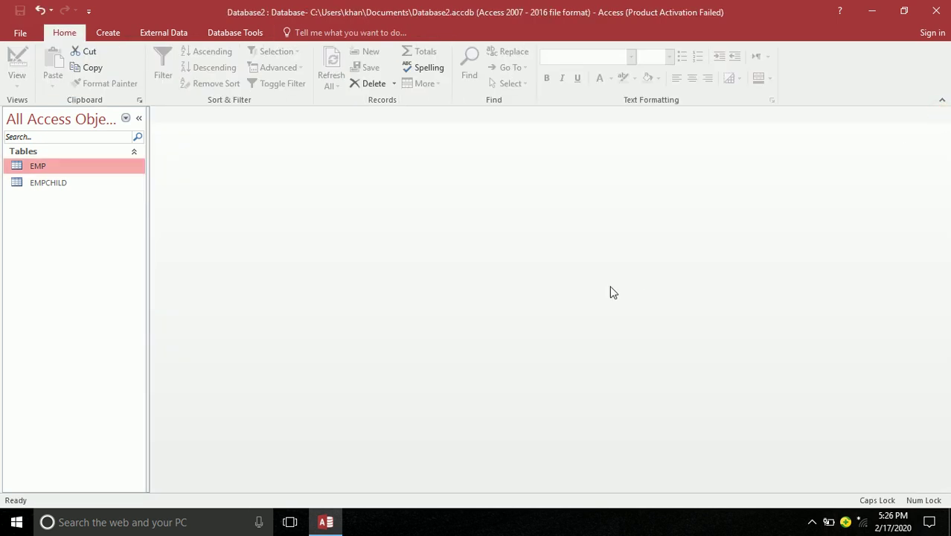
Open Relationships from Database Tools and add the EMP and EMPCHILD tables
{"action": "left_click", "coordinate": [220, 35]}
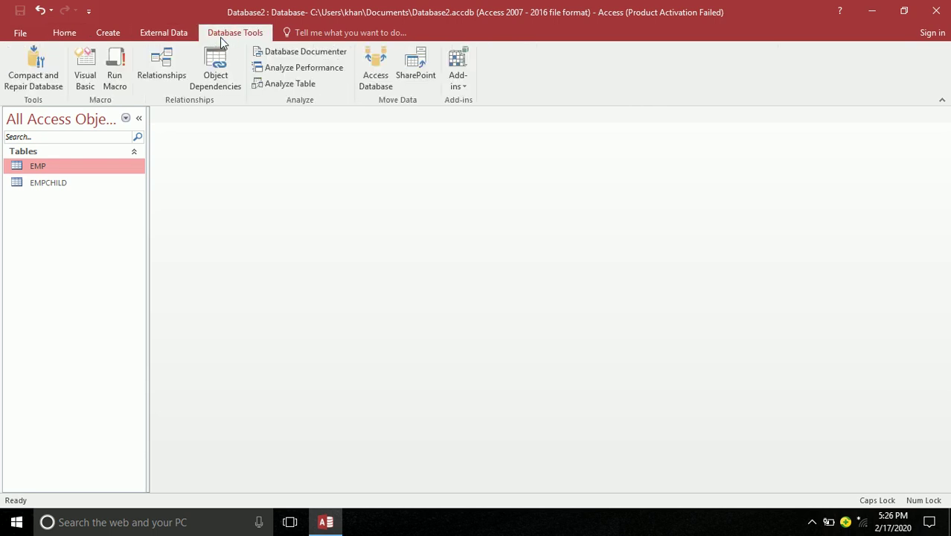
{"action": "left_click", "coordinate": [171, 69]}
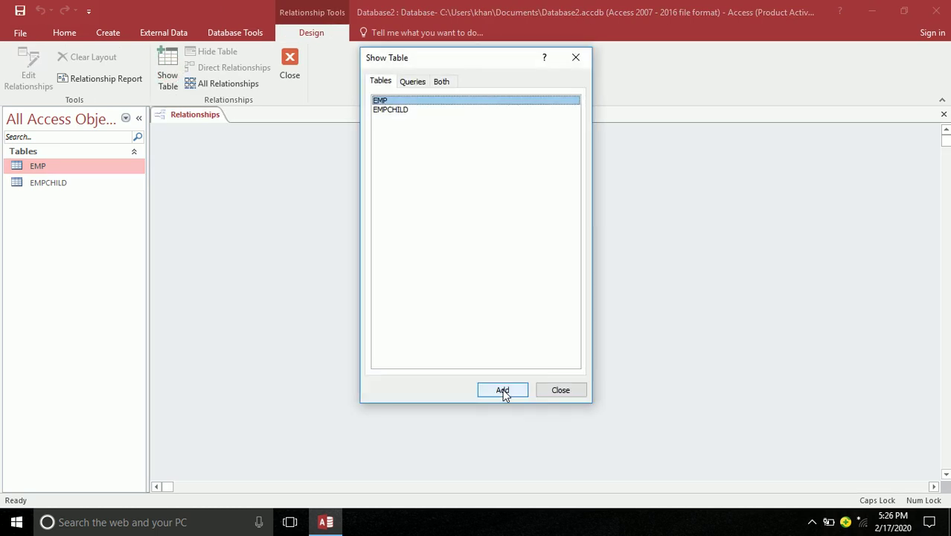
{"action": "left_click", "coordinate": [492, 394]}
{"action": "left_click", "coordinate": [408, 112]}
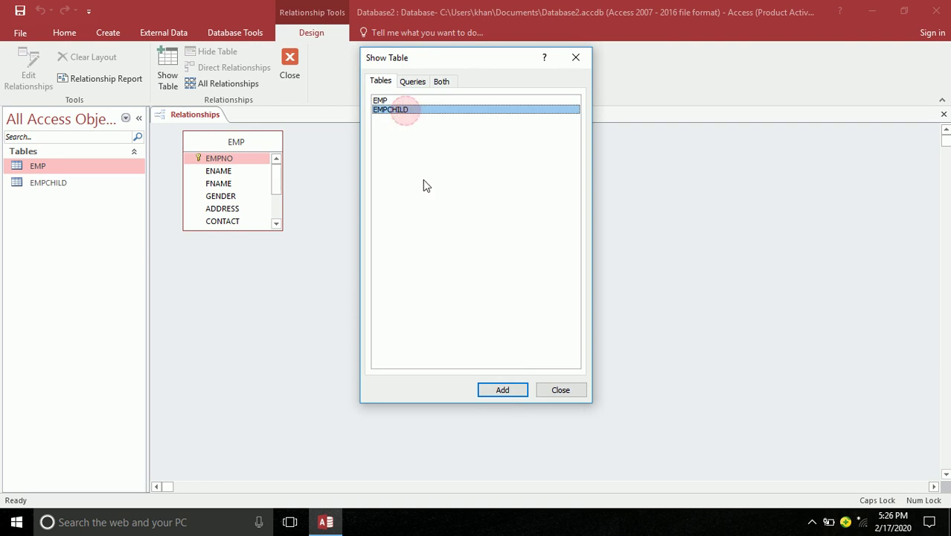
{"action": "left_click", "coordinate": [490, 394]}
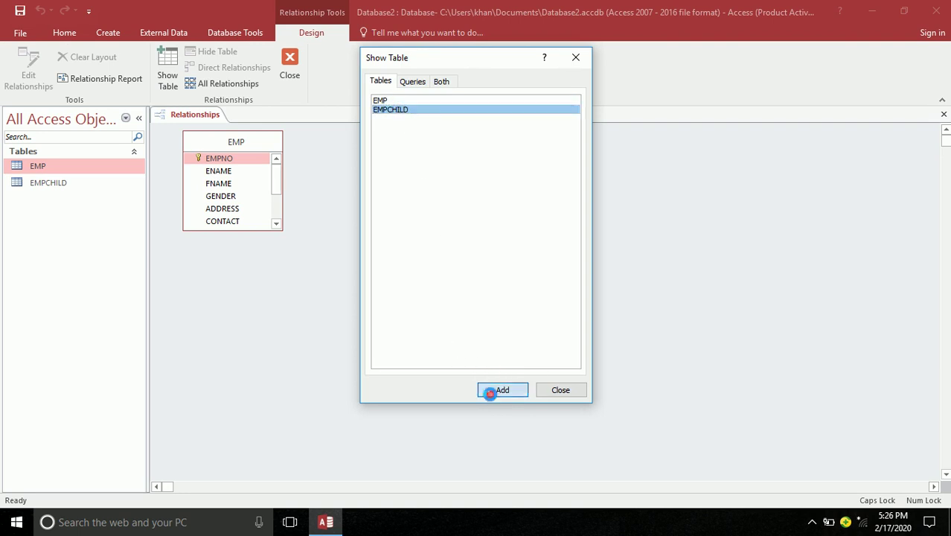
{"action": "left_click", "coordinate": [546, 392]}
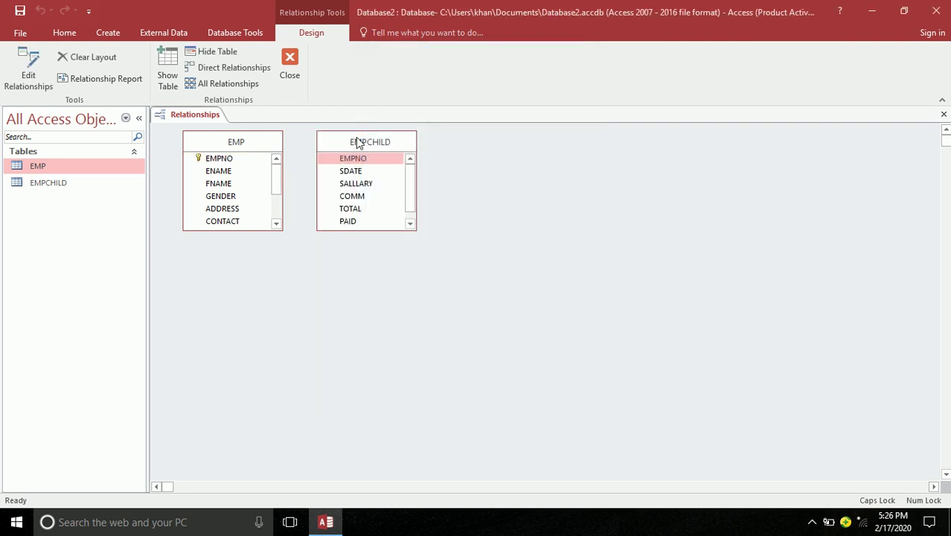
Enlarge both field lists and drag EMP's EMPNO onto EMPCHILD's EMPNO
{"action": "left_click_drag", "start_coordinate": [357, 141], "coordinate": [470, 135]}
{"action": "left_click_drag", "start_coordinate": [227, 230], "coordinate": [232, 320]}
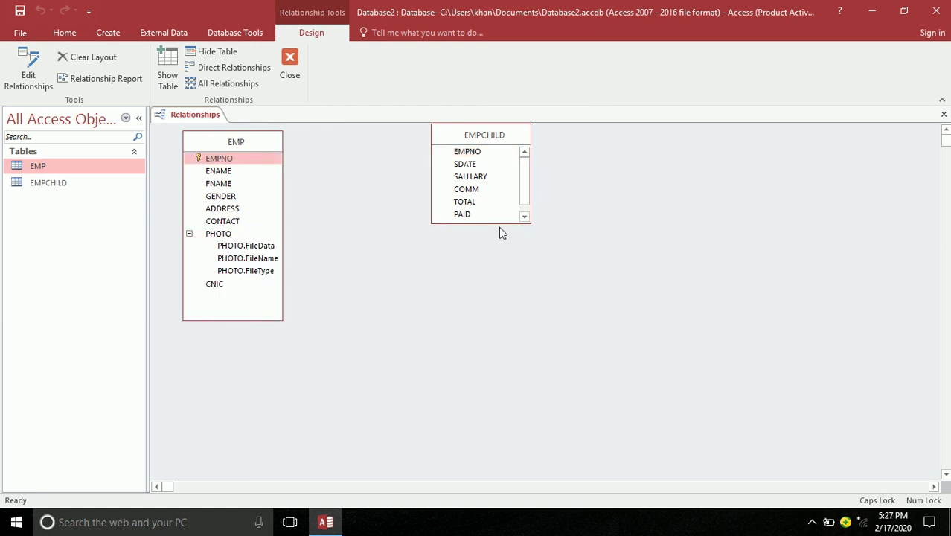
{"action": "left_click_drag", "start_coordinate": [501, 223], "coordinate": [503, 312]}
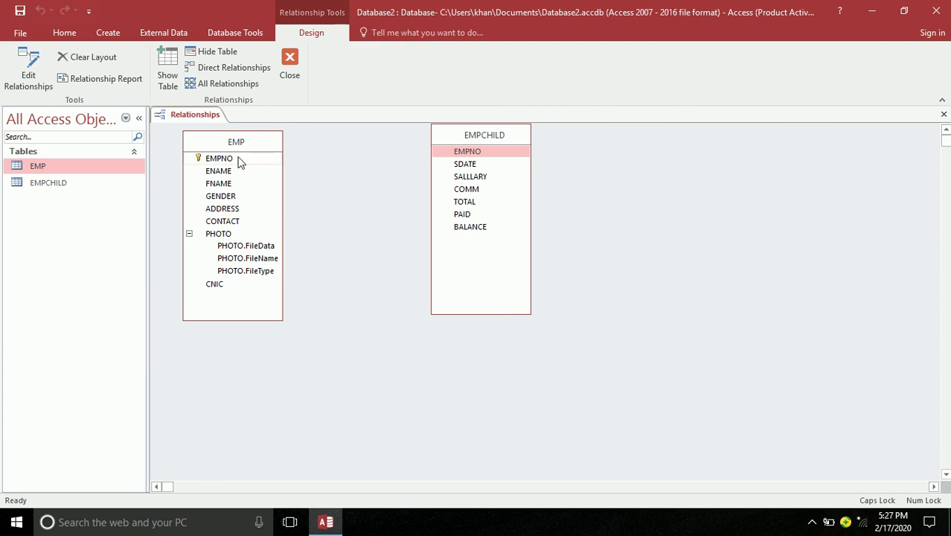
{"action": "left_click_drag", "start_coordinate": [222, 157], "coordinate": [462, 153]}
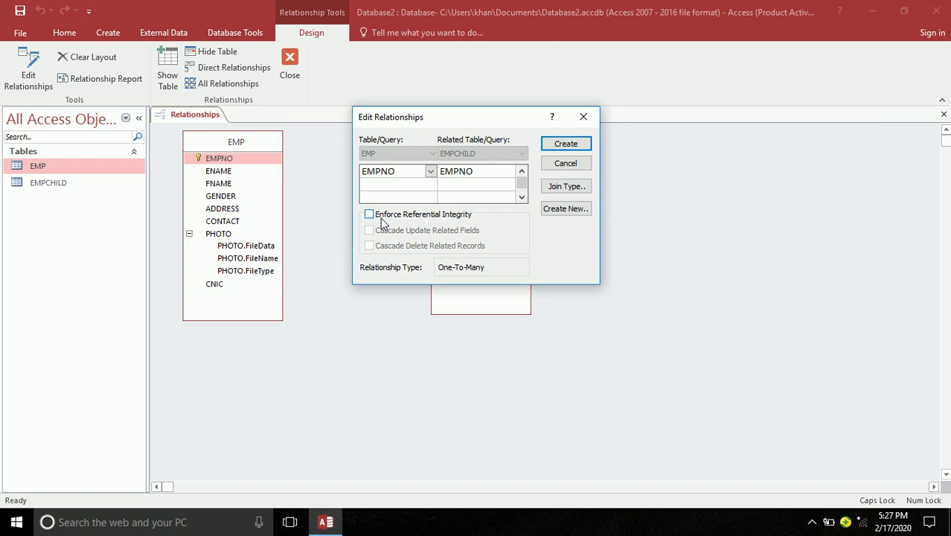
Enforce referential integrity on the EMPNO-to-EMPNO link and create the EMP–EMPCHILD relationship
{"action": "left_click", "coordinate": [382, 222]}
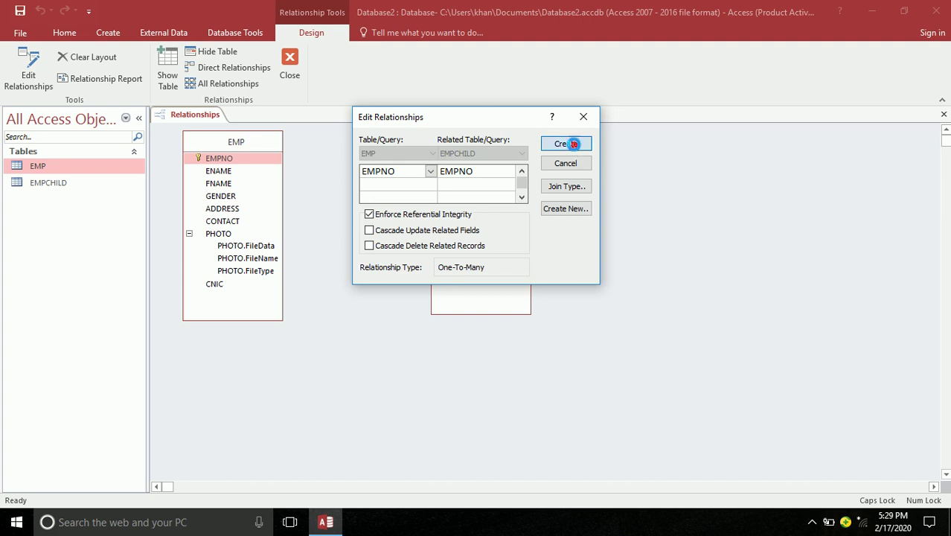
{"action": "left_click", "coordinate": [574, 146]}
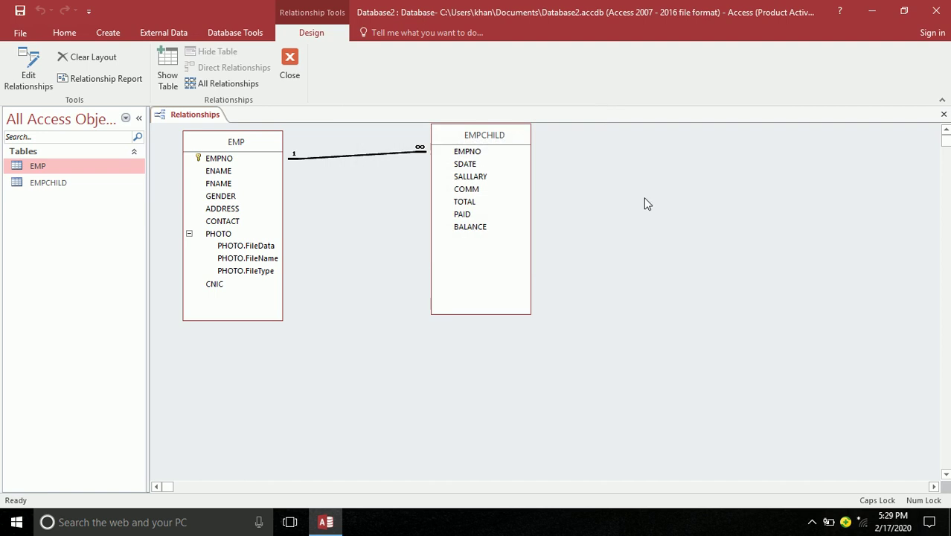
{"action": "left_click", "coordinate": [807, 523]}
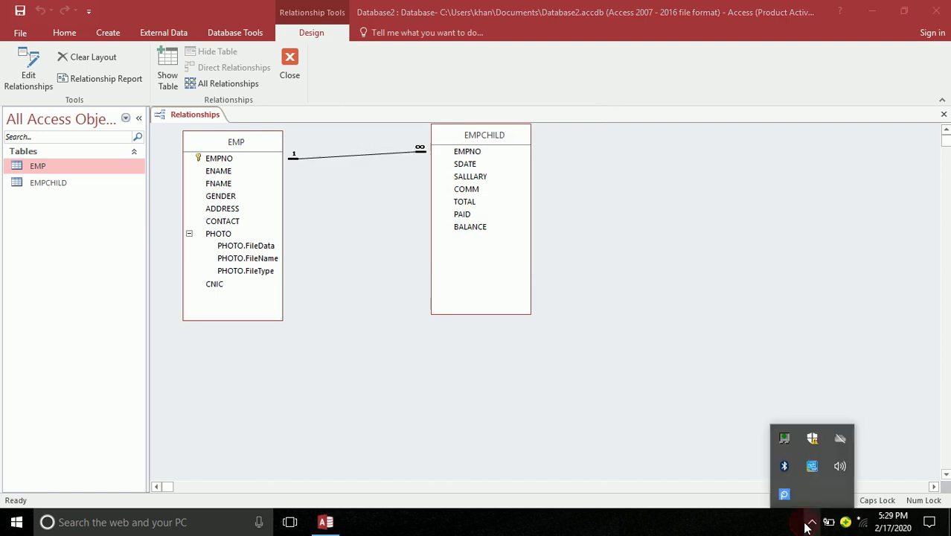
{"action": "left_click", "coordinate": [535, 245]}
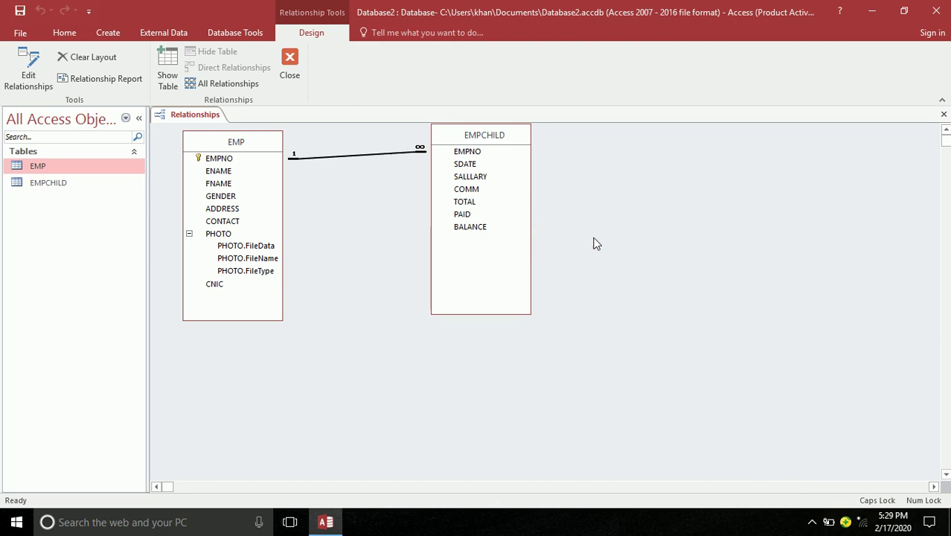
Move the EMPCHILD table right and down, then select its EMPNO field
{"action": "left_click_drag", "start_coordinate": [478, 138], "coordinate": [786, 202]}
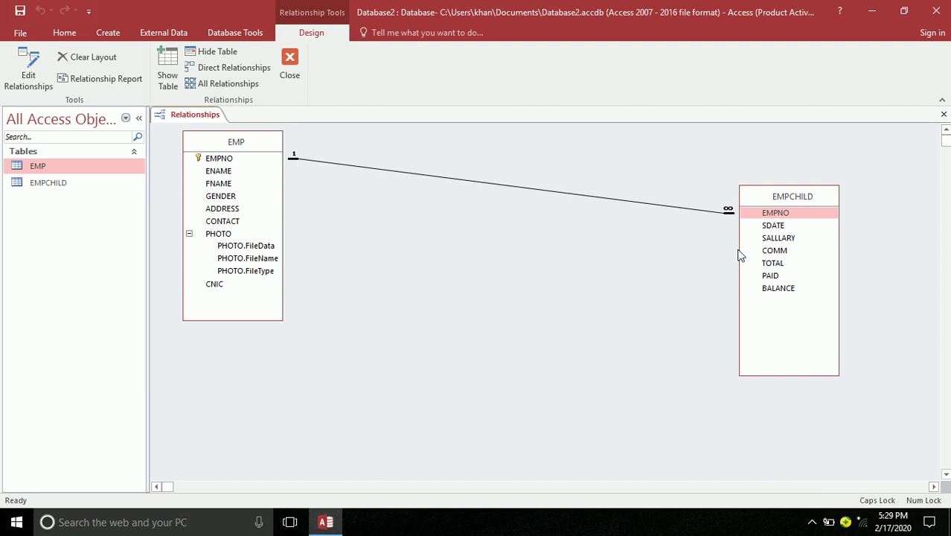
{"action": "left_click", "coordinate": [756, 216]}
Delete the EMP–EMPCHILD relationship line and confirm the permanent deletion
{"action": "right_click", "coordinate": [443, 181]}
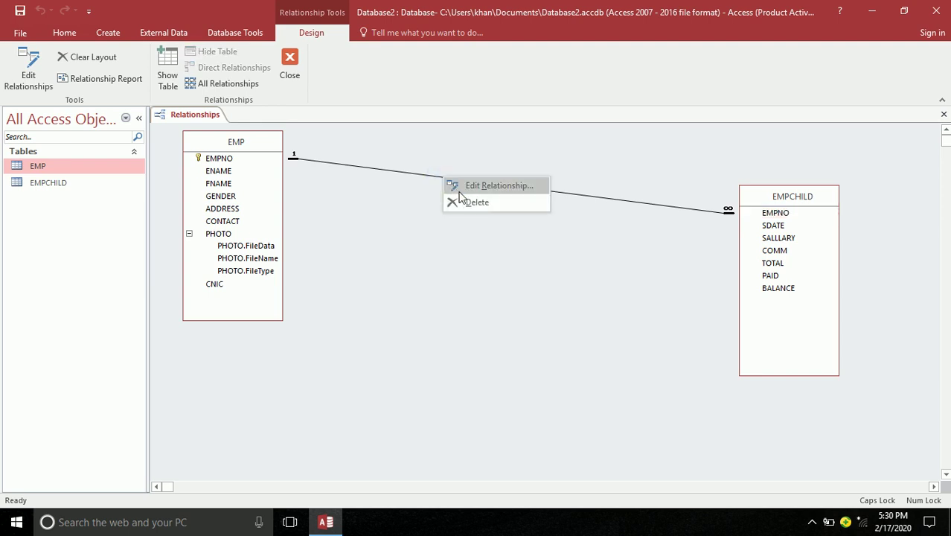
{"action": "left_click", "coordinate": [461, 203]}
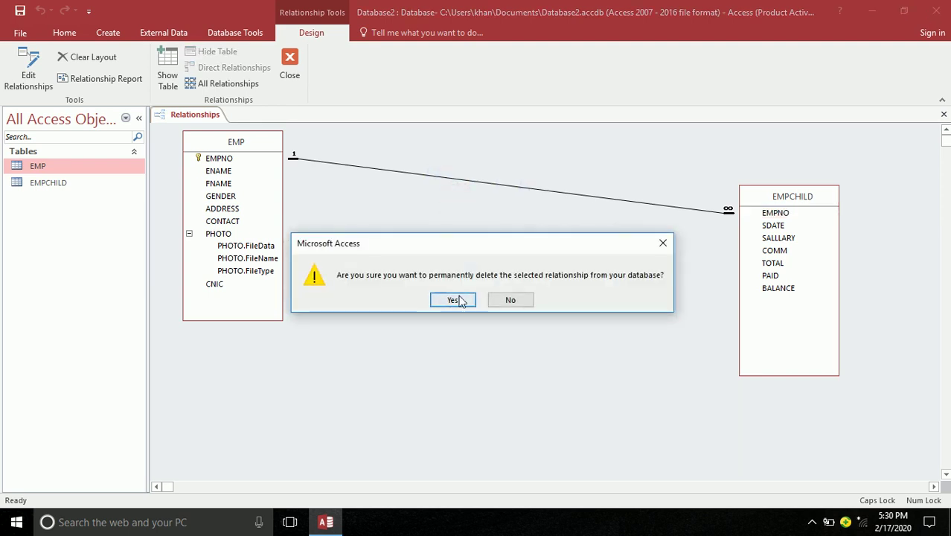
{"action": "left_click", "coordinate": [455, 300]}
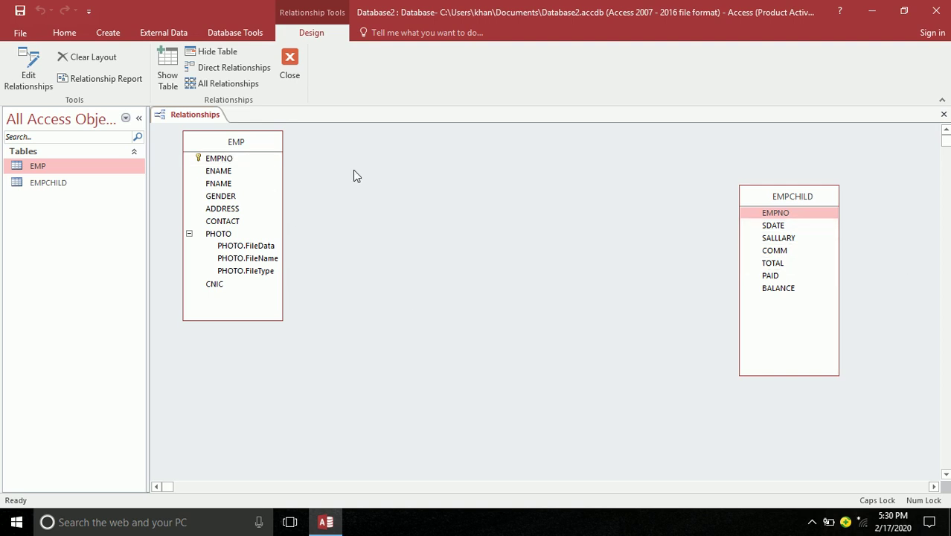
Recreate the EMPNO link from EMP to EMPCHILD with referential integrity, then move EMPCHILD closer
{"action": "left_click_drag", "start_coordinate": [210, 157], "coordinate": [777, 214]}
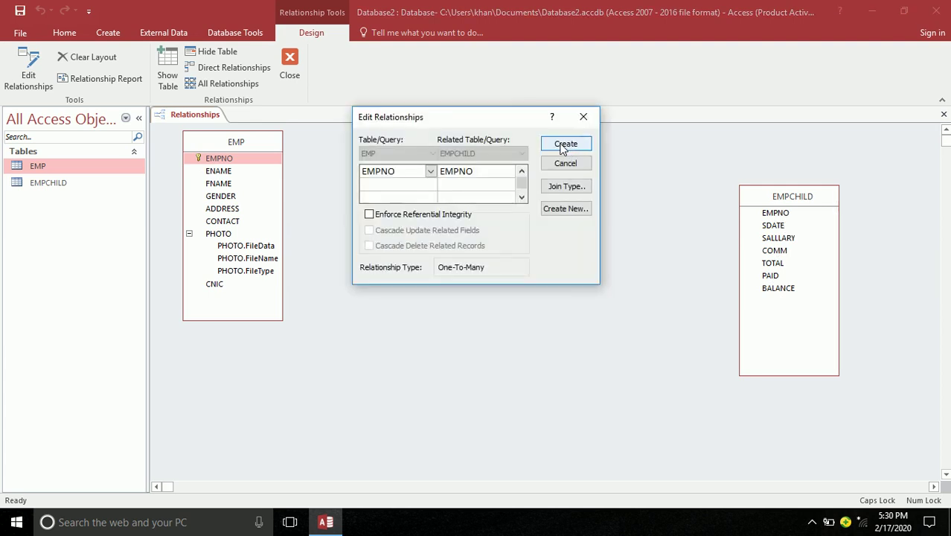
{"action": "left_click", "coordinate": [437, 217]}
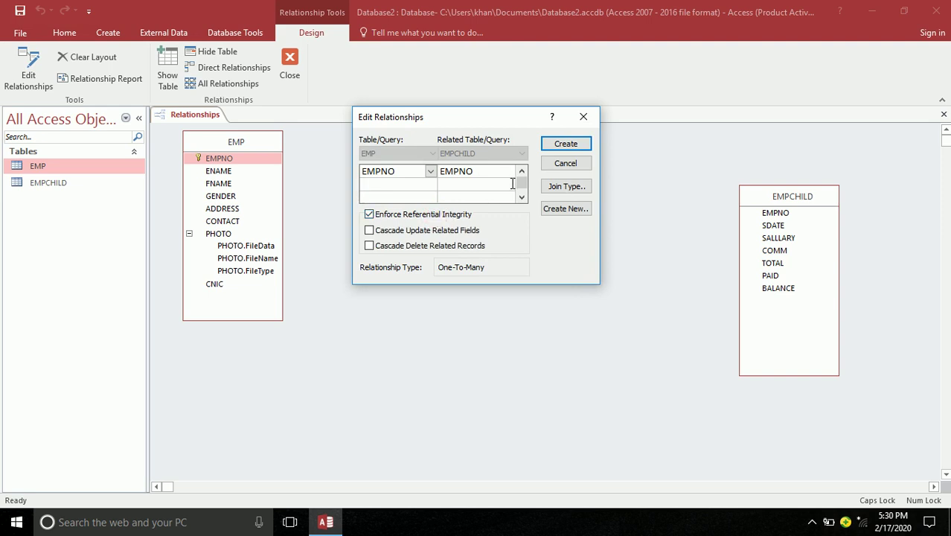
{"action": "left_click", "coordinate": [566, 144]}
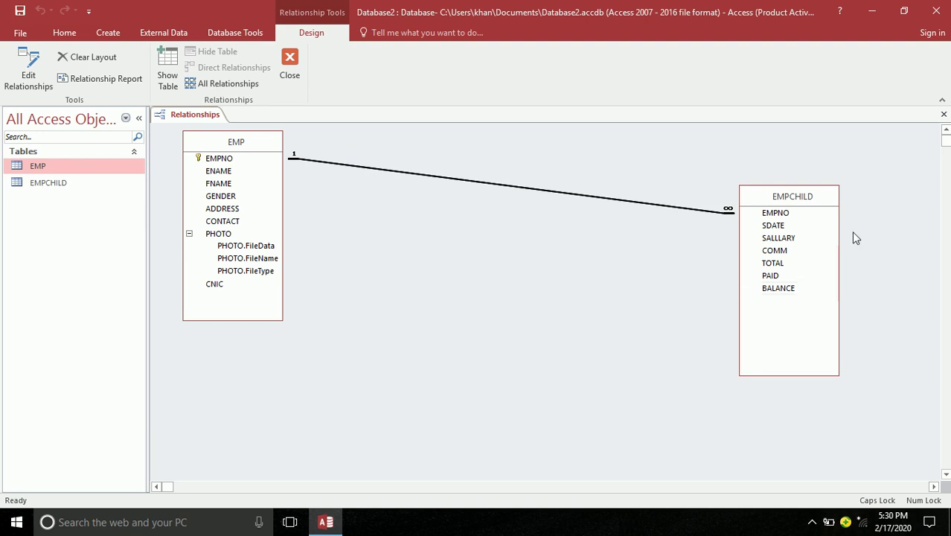
{"action": "left_click_drag", "start_coordinate": [810, 198], "coordinate": [626, 215]}
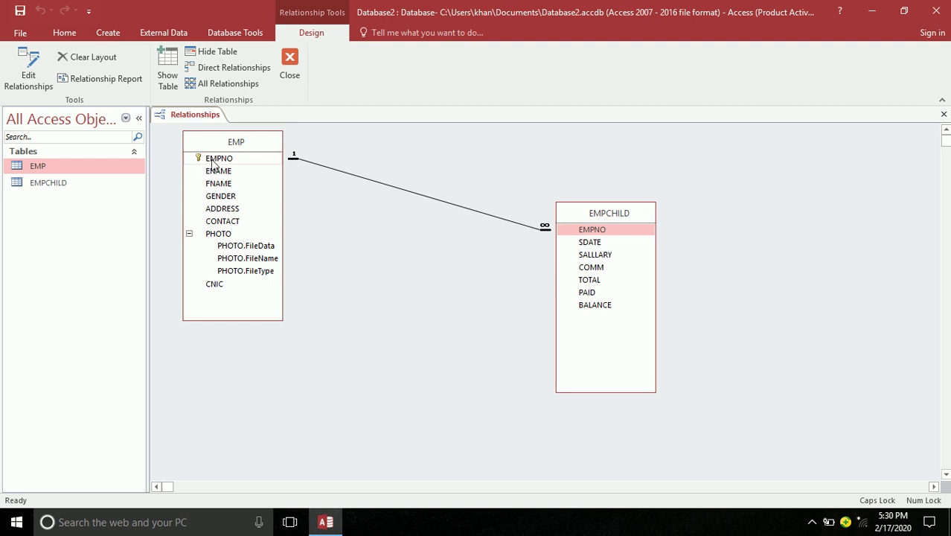
Close the Relationships window, saving the layout changes
{"action": "left_click", "coordinate": [588, 231]}
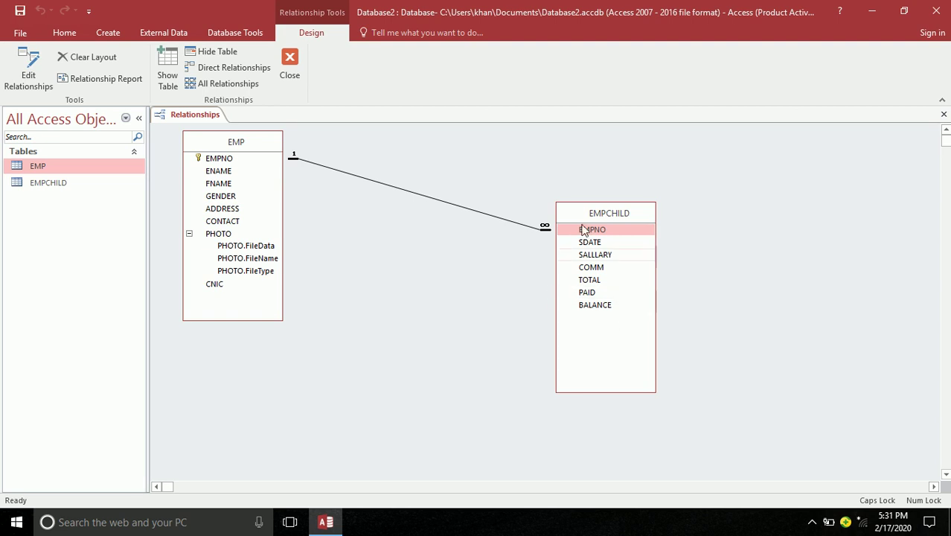
{"action": "left_click", "coordinate": [297, 63]}
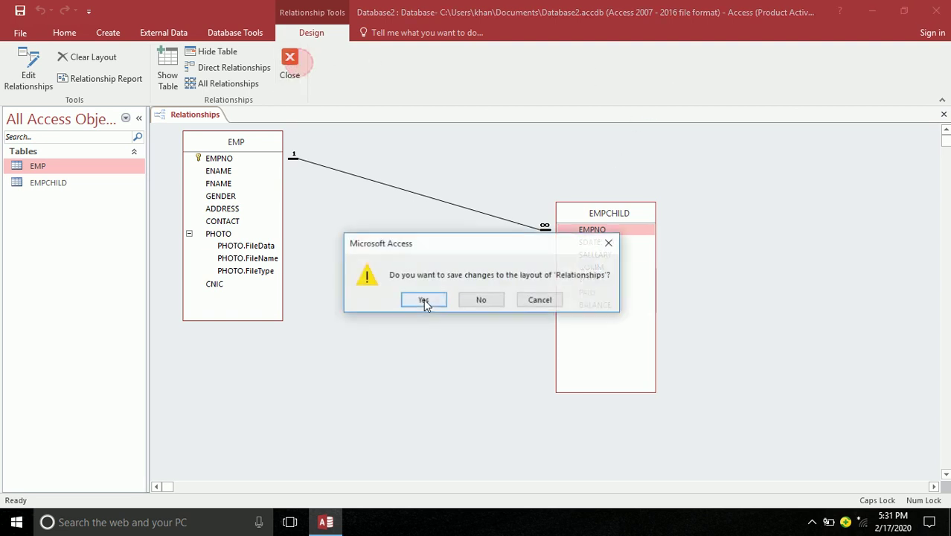
{"action": "left_click", "coordinate": [424, 298]}
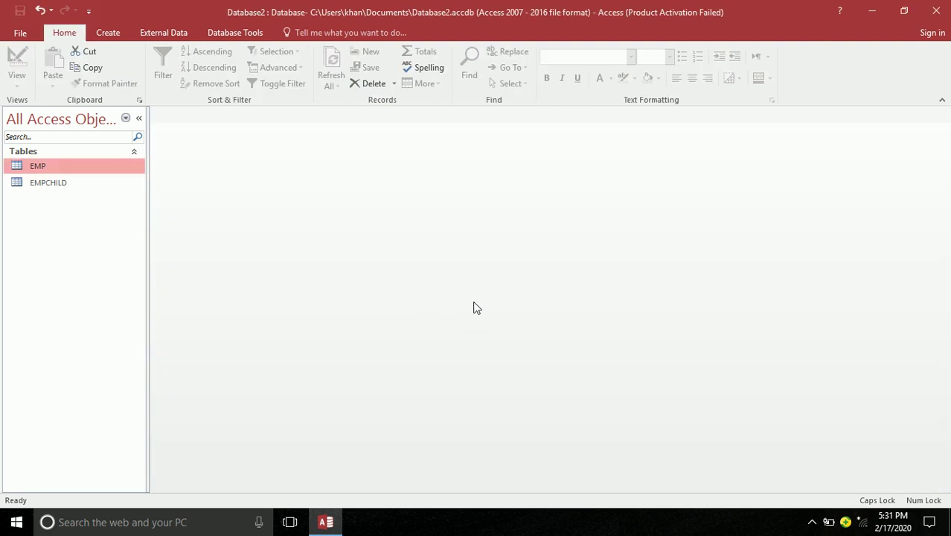
Open EMP in Datasheet view and recheck the EMP–EMPCHILD relationship settings in Relationships
{"action": "key", "text": "Return"}
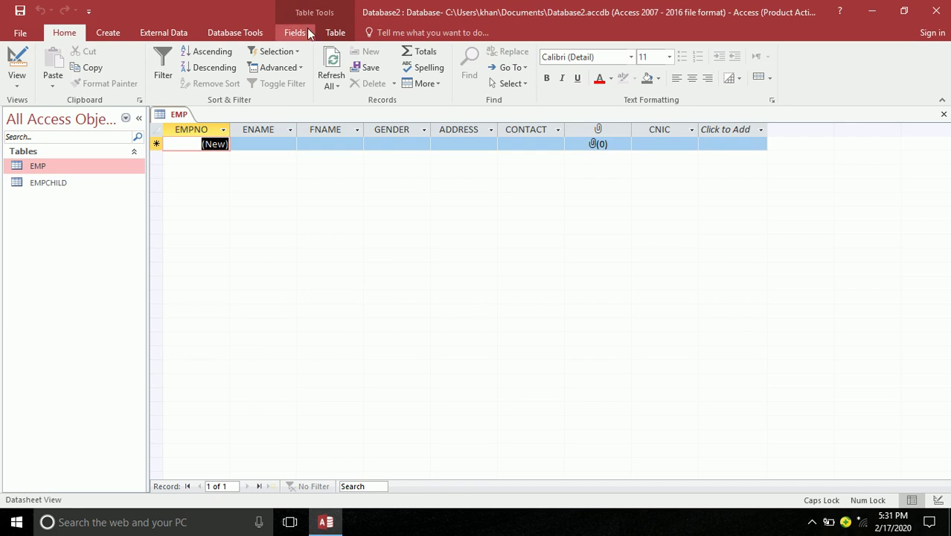
{"action": "left_click", "coordinate": [237, 32]}
{"action": "left_click", "coordinate": [161, 67]}
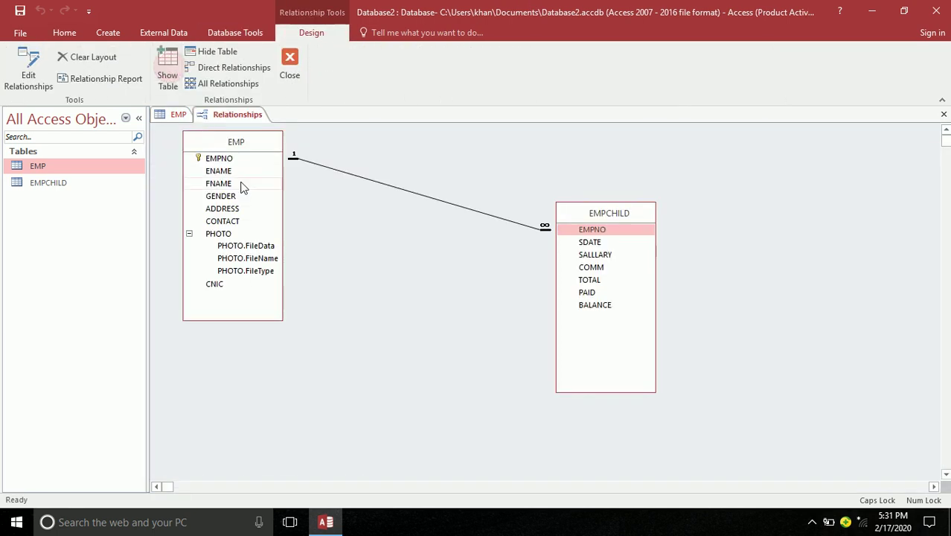
{"action": "double_click", "coordinate": [387, 182]}
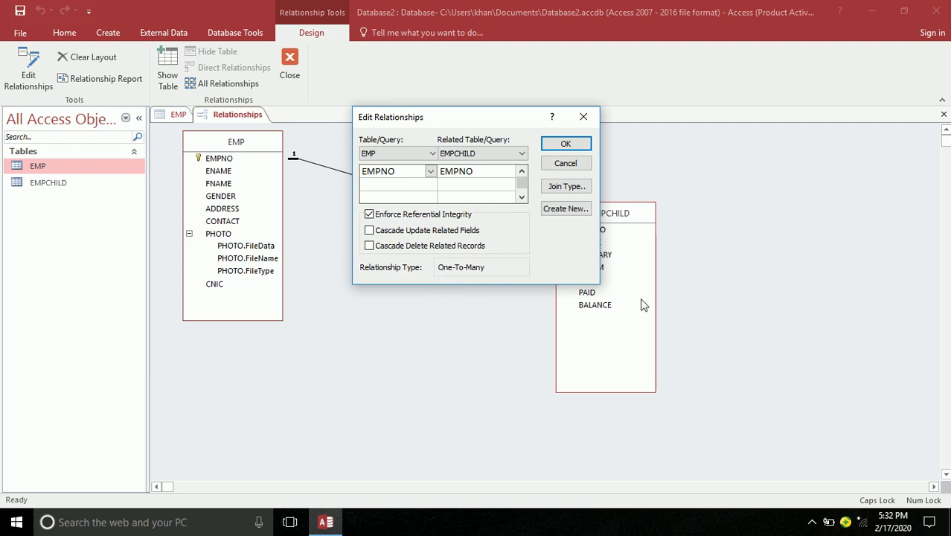
{"action": "left_click", "coordinate": [563, 143]}
{"action": "left_click", "coordinate": [286, 71]}
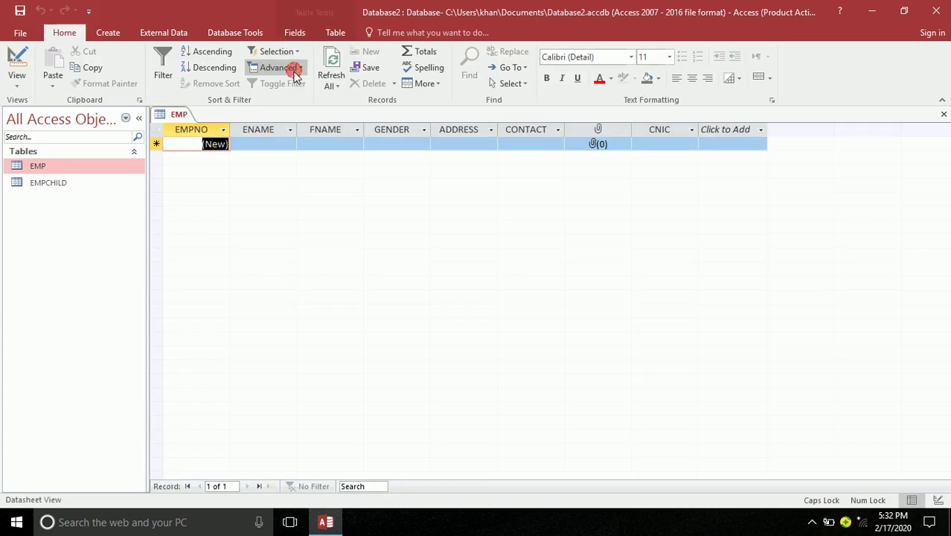
Enter the employee's name and father's name in record 1, and set GENDER to MALE
{"action": "key", "text": "Tab"}
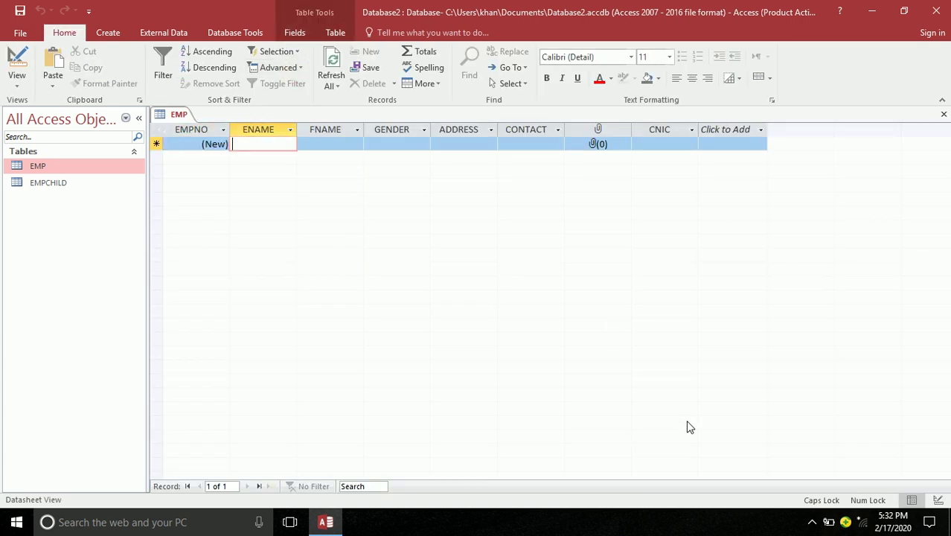
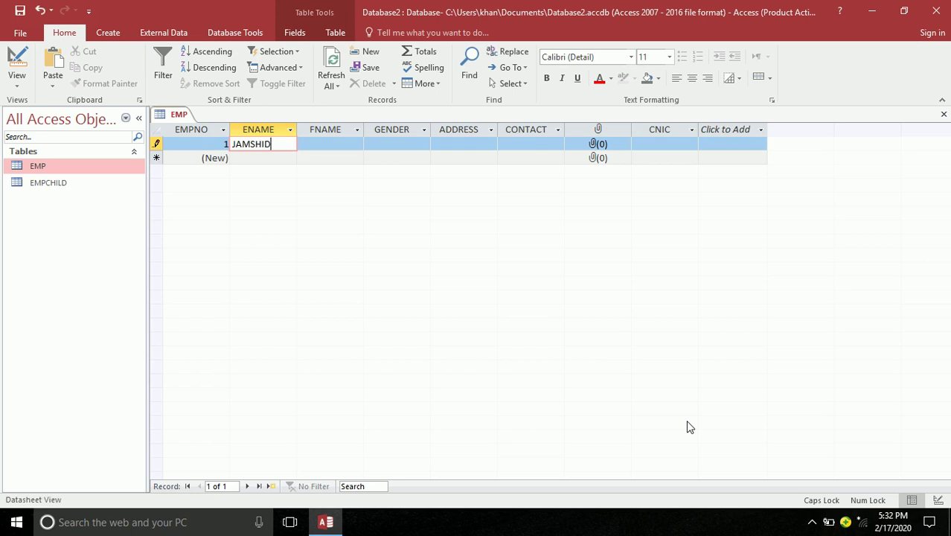
{"action": "key", "text": "Tab"}
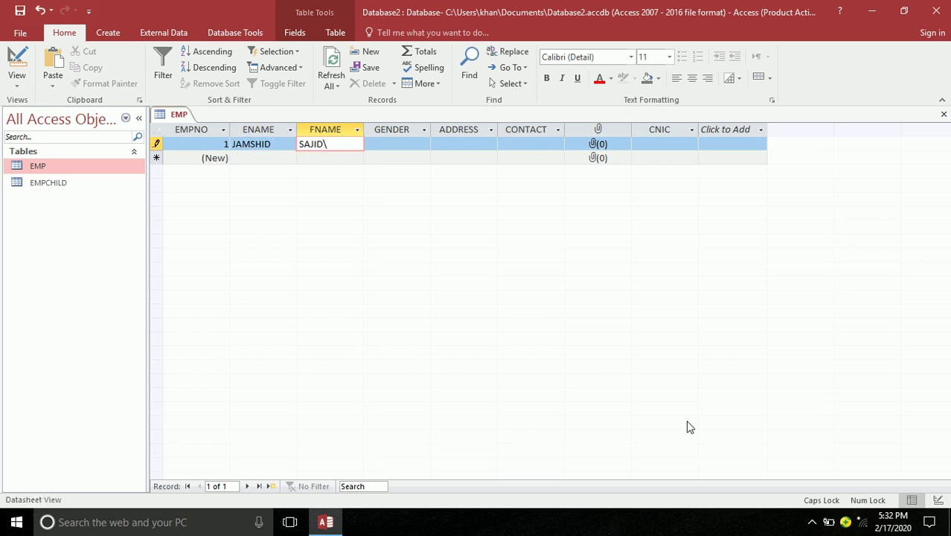
{"action": "key", "text": "Tab"}
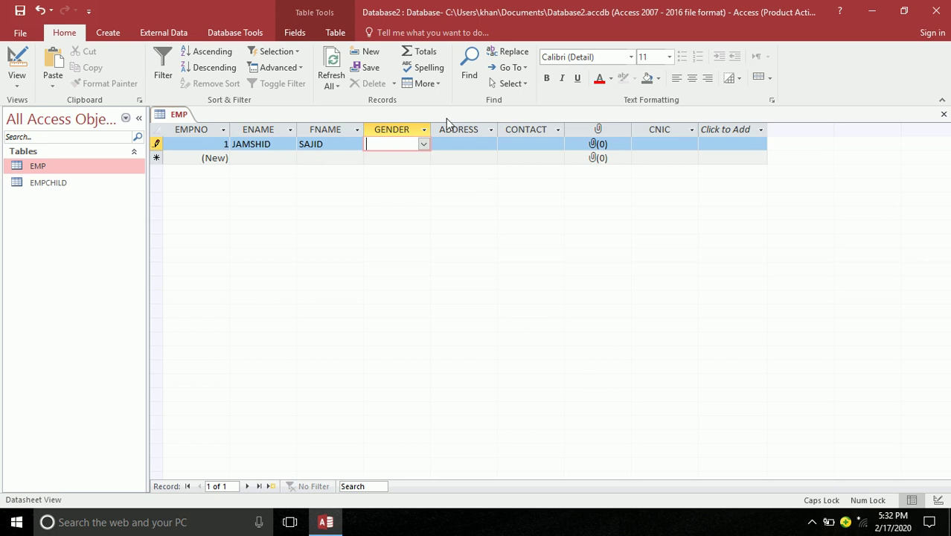
{"action": "left_click", "coordinate": [423, 143]}
{"action": "left_click", "coordinate": [413, 158]}
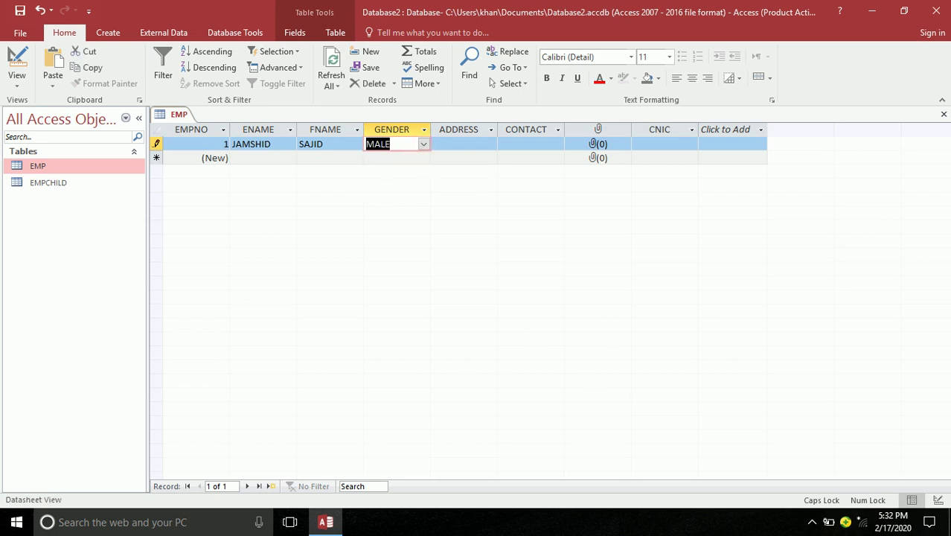
{"action": "left_click", "coordinate": [424, 147]}
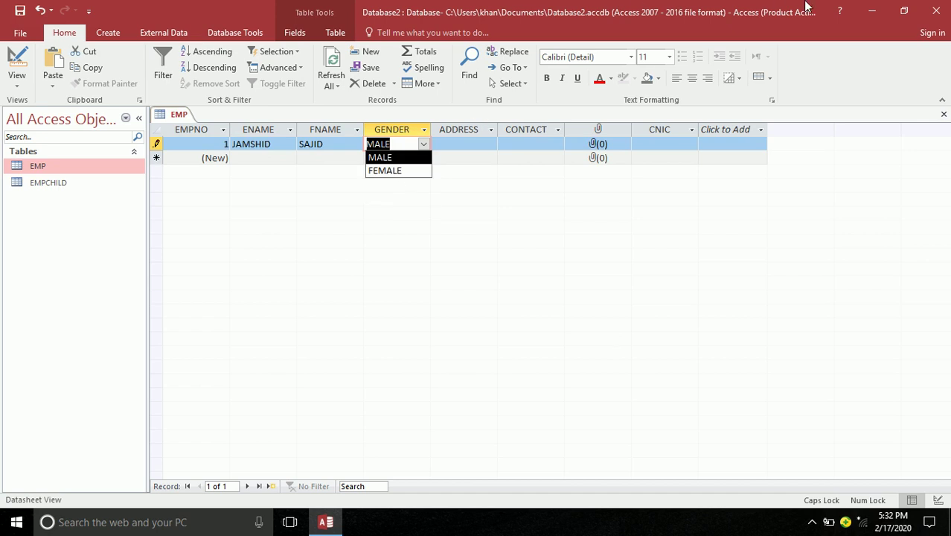
{"action": "key", "text": "Tab"}
Fill in the employee's address, contact number and CNIC, then autofit the CNIC column
{"action": "type", "text": "SADDA"}
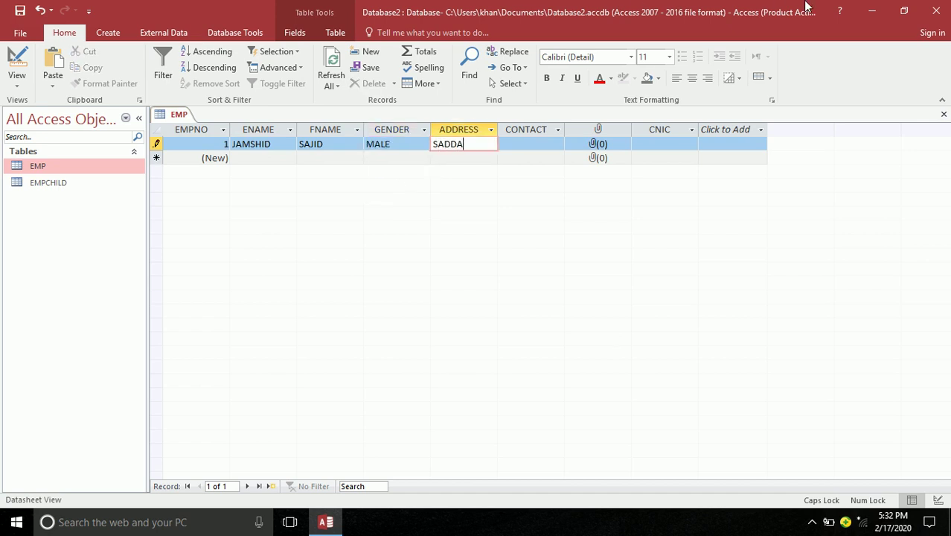
{"action": "key", "text": "Tab"}
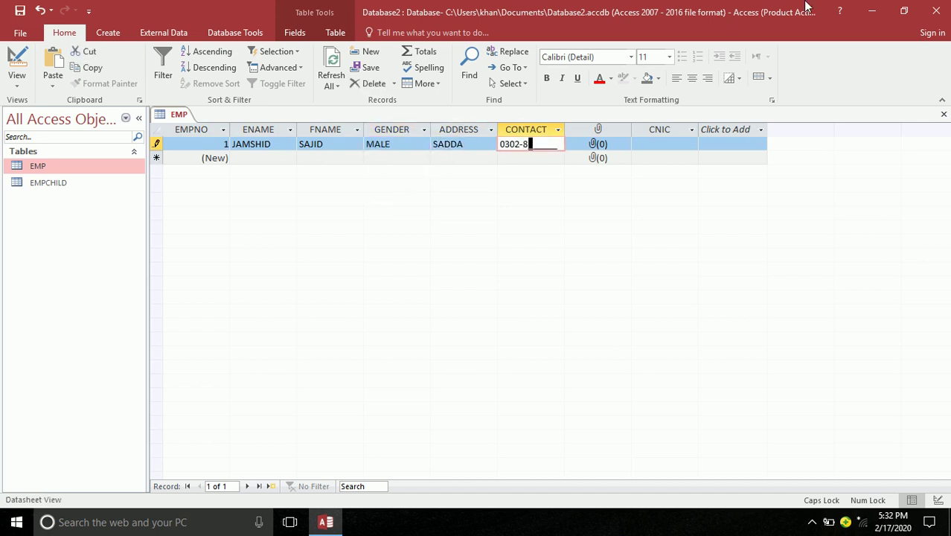
{"action": "key", "text": "Tab"}
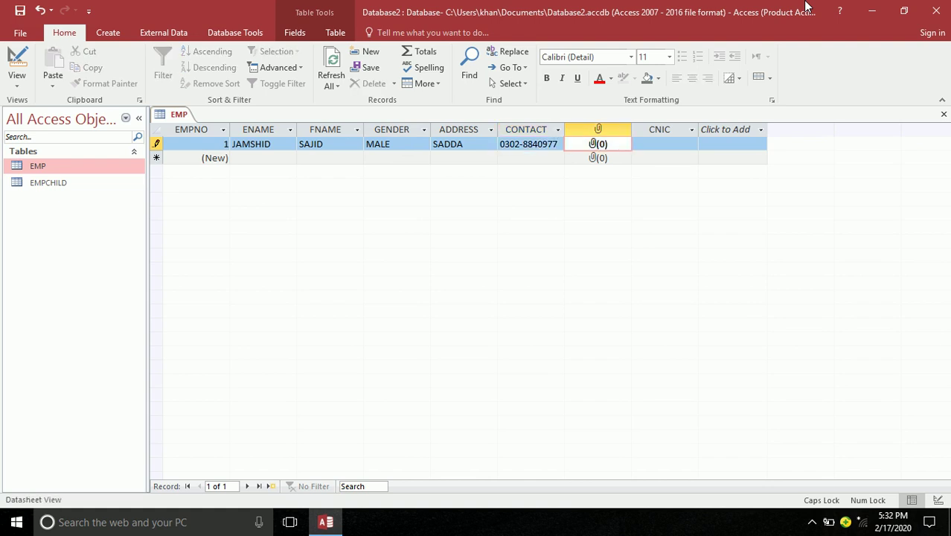
{"action": "key", "text": "Tab"}
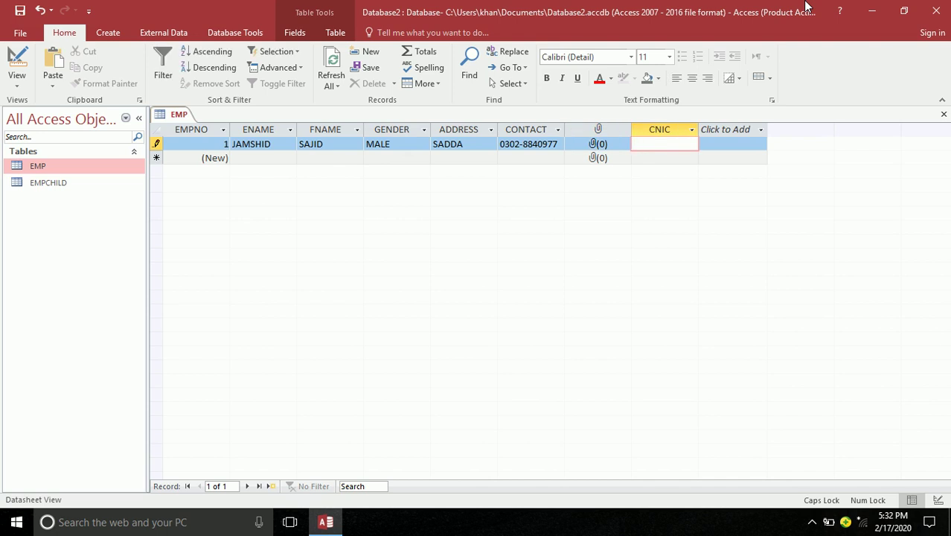
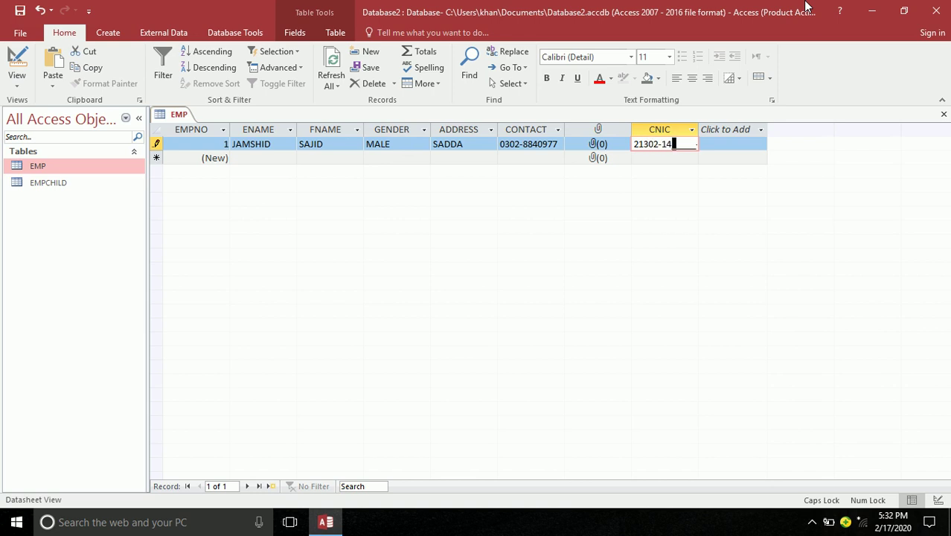
{"action": "key", "text": "Tab"}
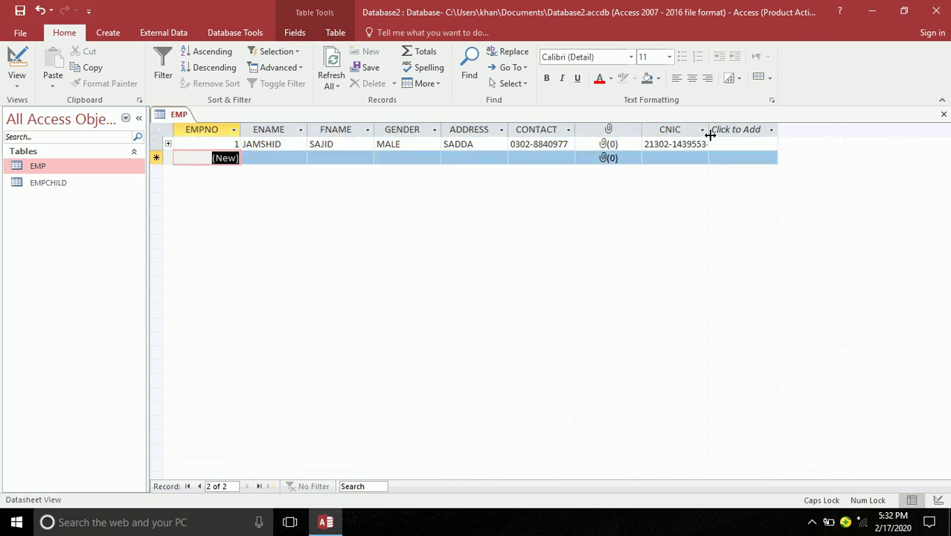
{"action": "double_click", "coordinate": [709, 129]}
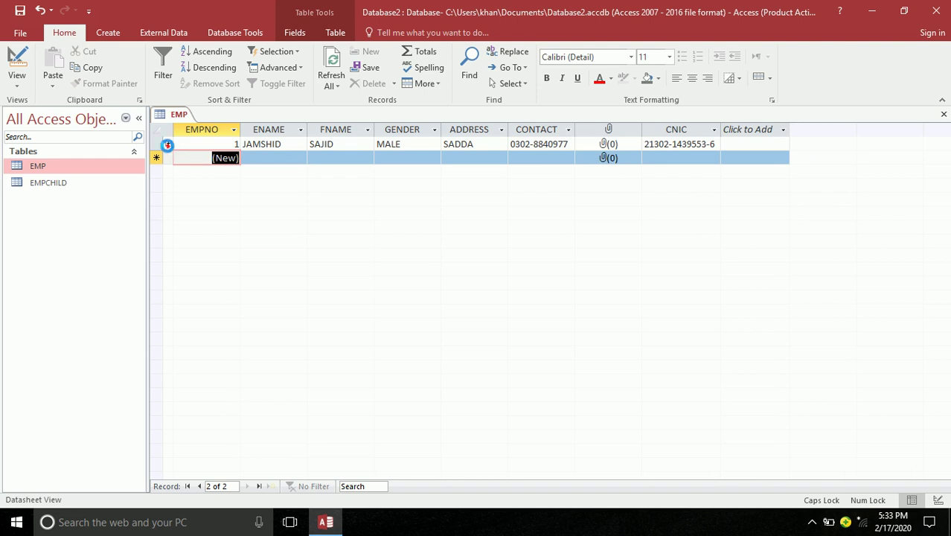
Expand record 1 to reveal its EMPCHILD subdatasheet
{"action": "left_click", "coordinate": [168, 144]}
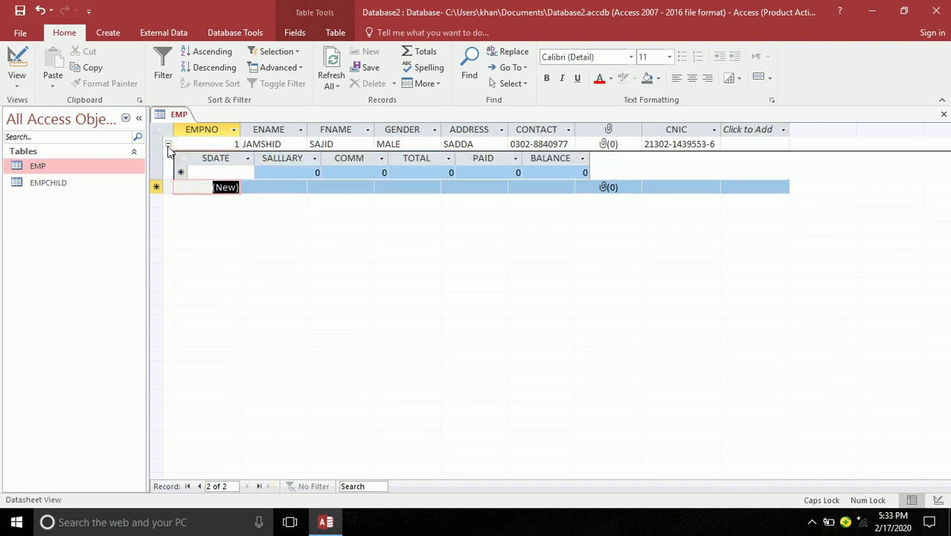